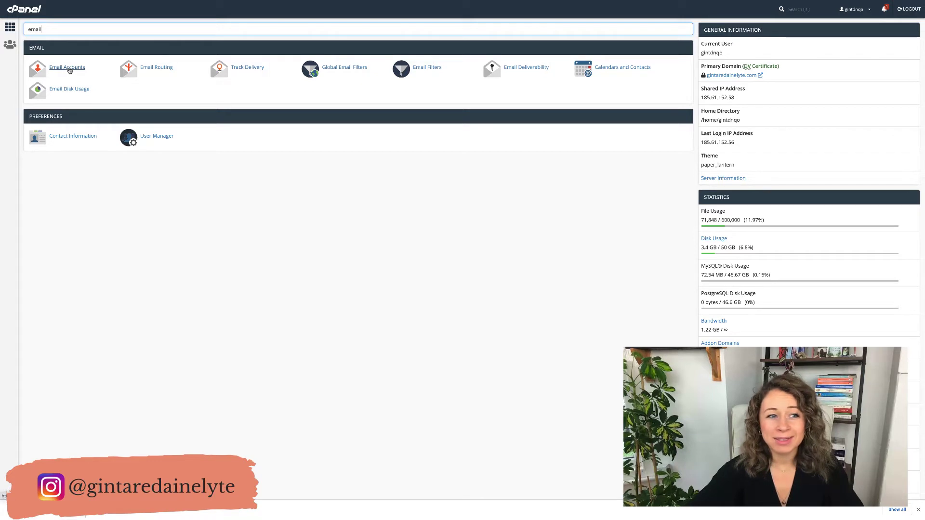
From cPanel Email Accounts, open the resources mailbox's inbox in Roundcube webmail.
{"action": "left_click", "coordinate": [68, 67]}
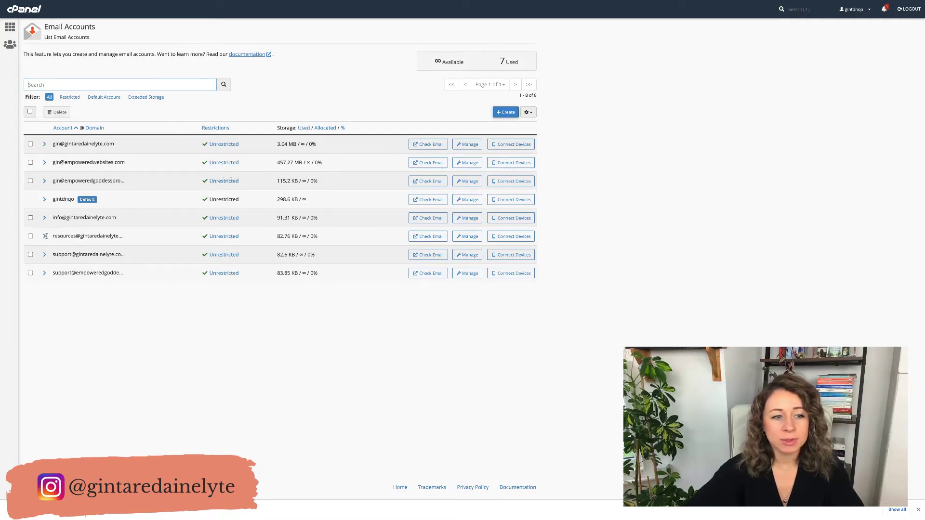
{"action": "left_click", "coordinate": [433, 240]}
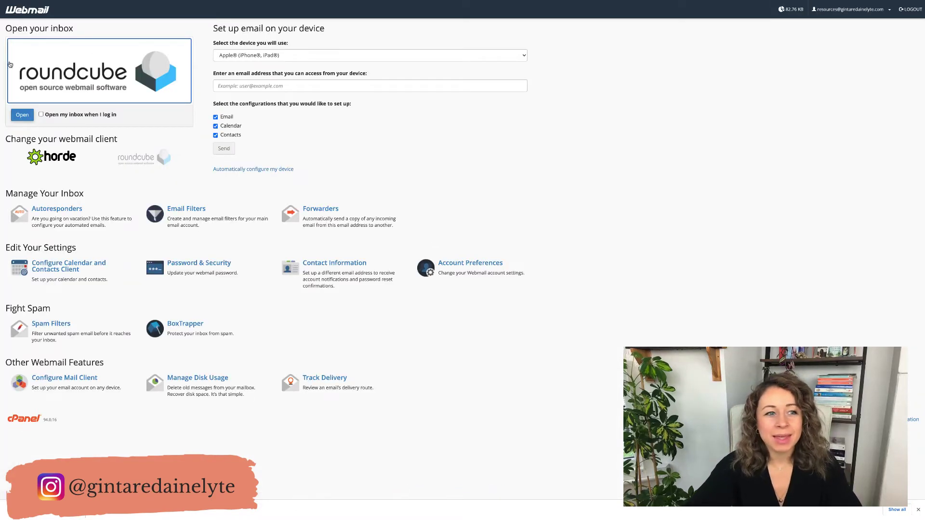
{"action": "left_click", "coordinate": [106, 82]}
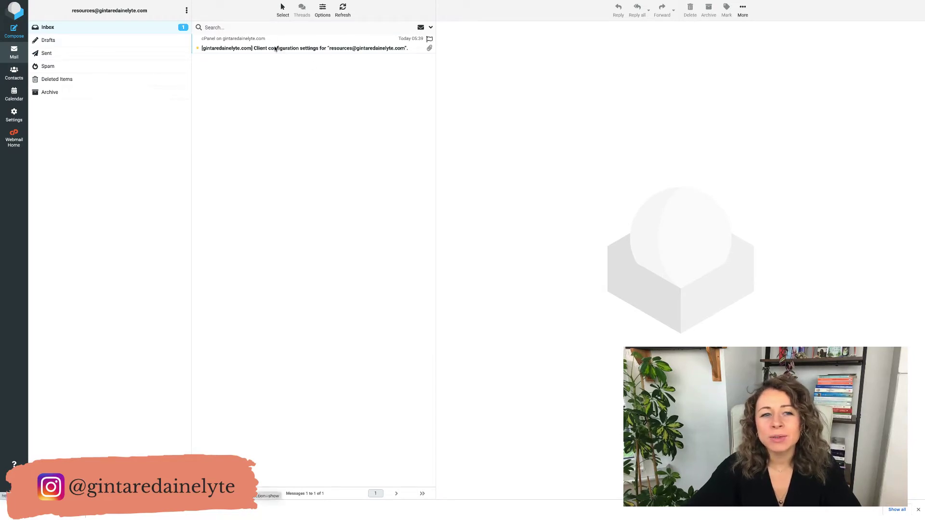
Open the Client configuration settings message and review the incoming and outgoing servers and ports (IMAP 993, POP3 995, SMTP 465).
{"action": "left_click", "coordinate": [275, 49]}
{"action": "scroll", "coordinate": [682, 129], "scroll_direction": "down", "scroll_amount": 1}
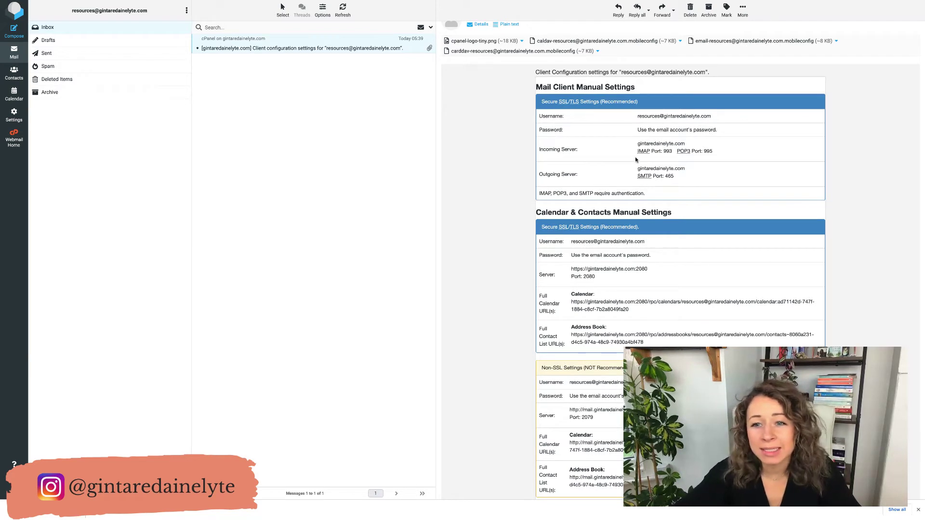
{"action": "left_click_drag", "start_coordinate": [636, 142], "coordinate": [675, 157]}
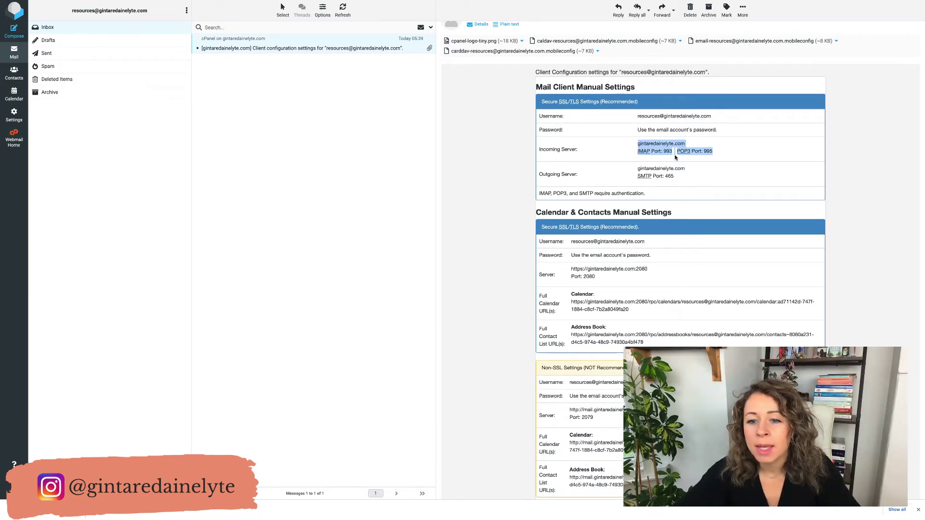
{"action": "left_click", "coordinate": [703, 162]}
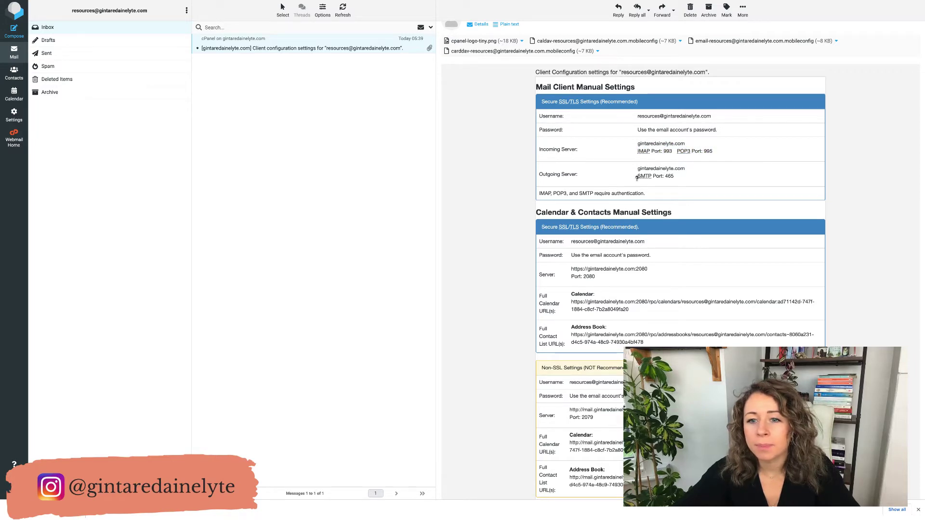
{"action": "left_click_drag", "start_coordinate": [637, 167], "coordinate": [686, 183]}
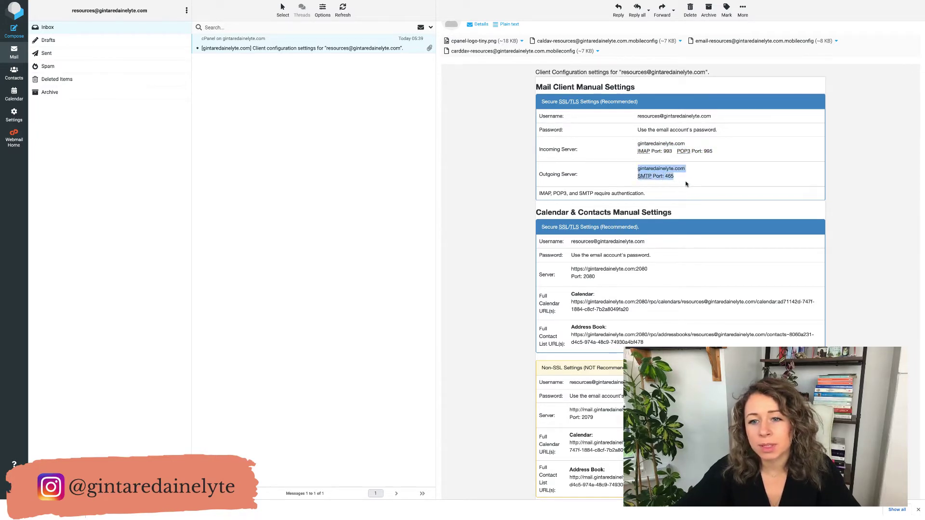
{"action": "left_click", "coordinate": [690, 183]}
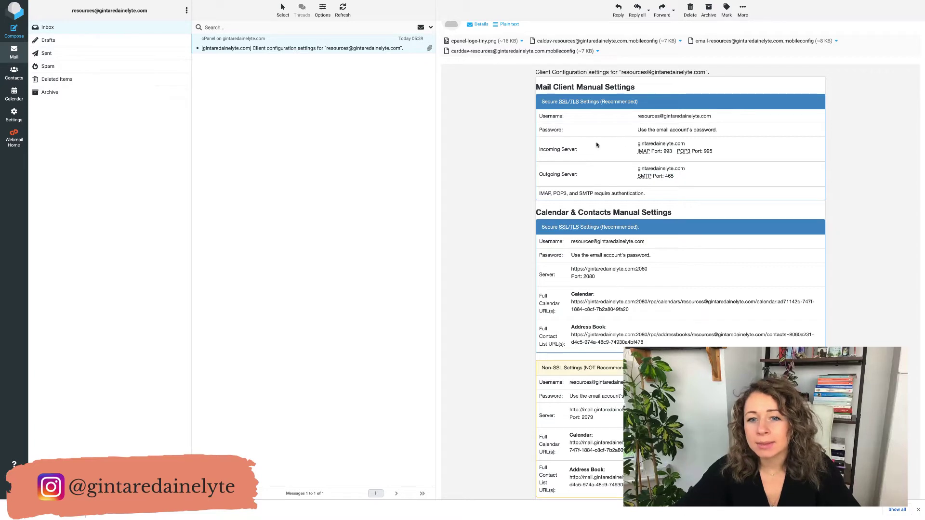
{"action": "triple_click", "coordinate": [666, 144]}
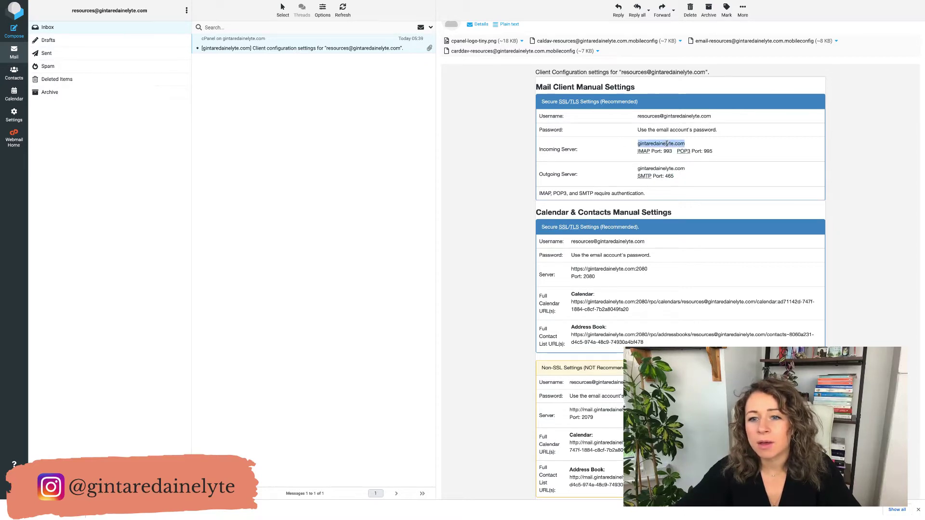
{"action": "scroll", "coordinate": [667, 145], "scroll_direction": "up", "scroll_amount": 1}
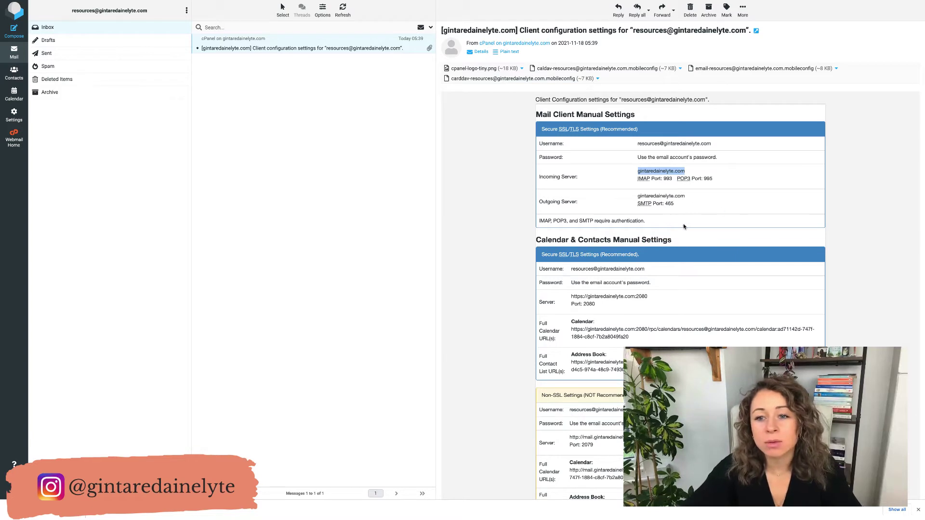
{"action": "left_click_drag", "start_coordinate": [677, 204], "coordinate": [593, 140]}
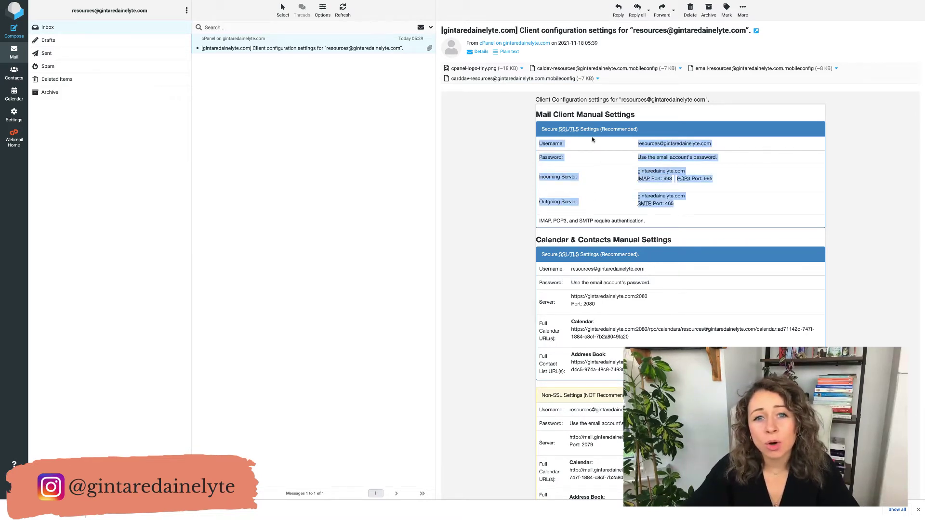
{"action": "left_click", "coordinate": [729, 209]}
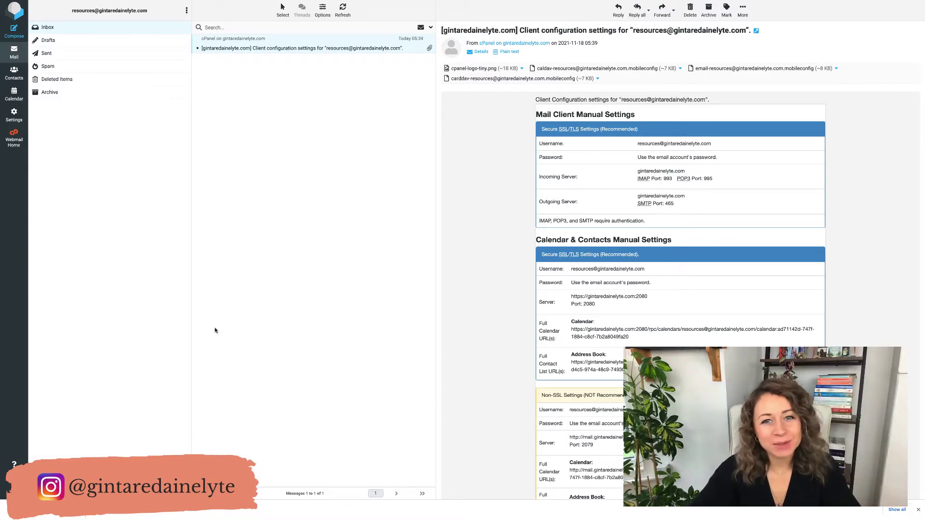
{"action": "mouse_move", "coordinate": [20, 9]}
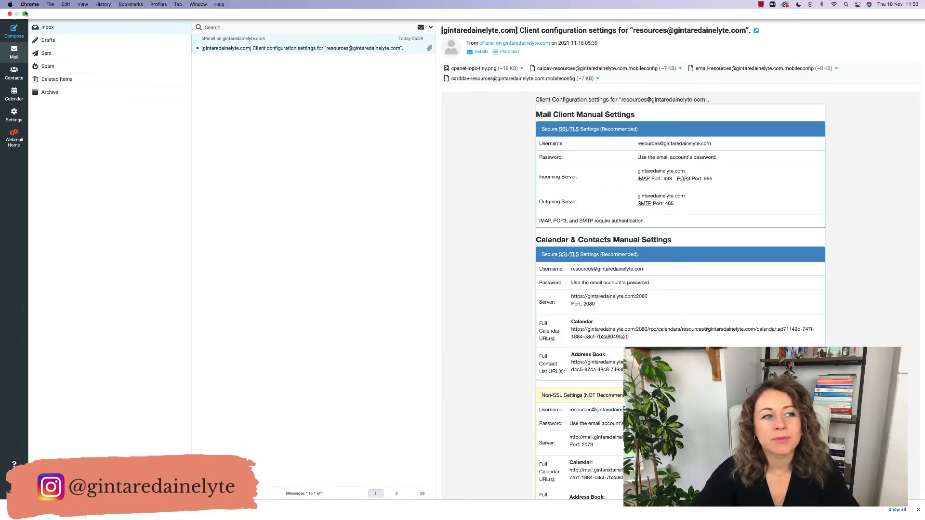
Close the webmail and open Gmail's Accounts and Import settings, reviewing the Send mail as section.
{"action": "left_click", "coordinate": [26, 14]}
{"action": "left_click", "coordinate": [239, 19]}
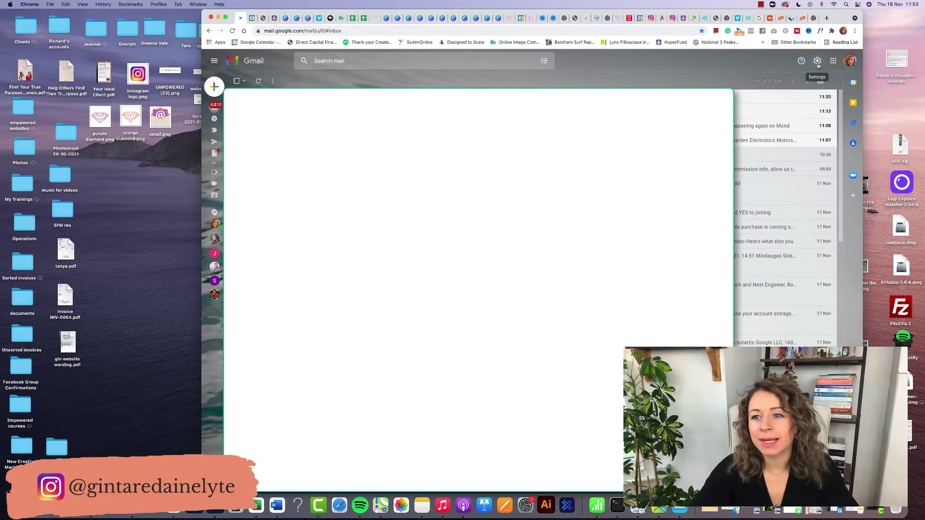
{"action": "left_click", "coordinate": [817, 62]}
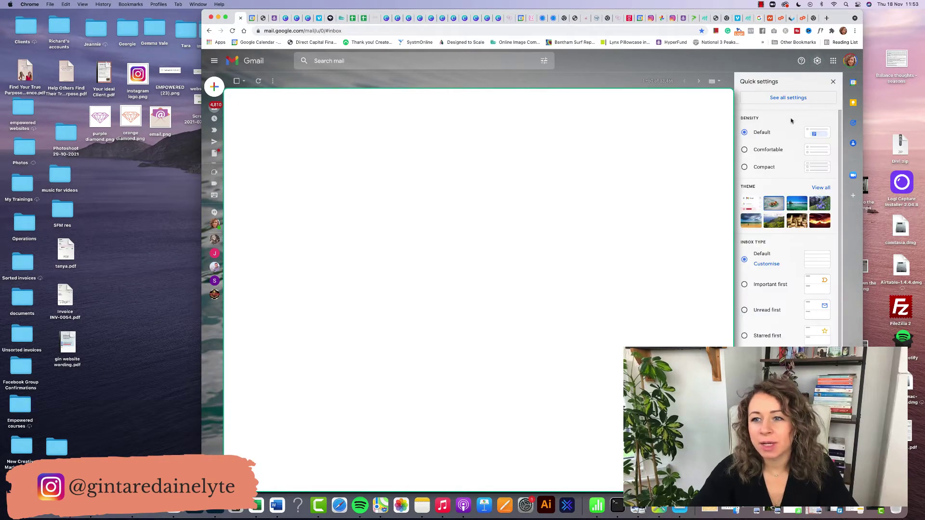
{"action": "left_click", "coordinate": [226, 17]}
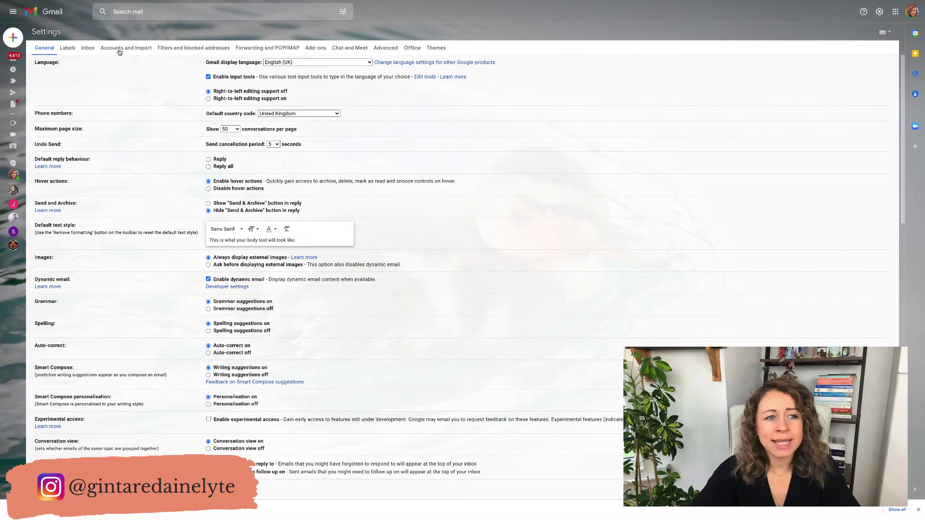
{"action": "left_click", "coordinate": [132, 49]}
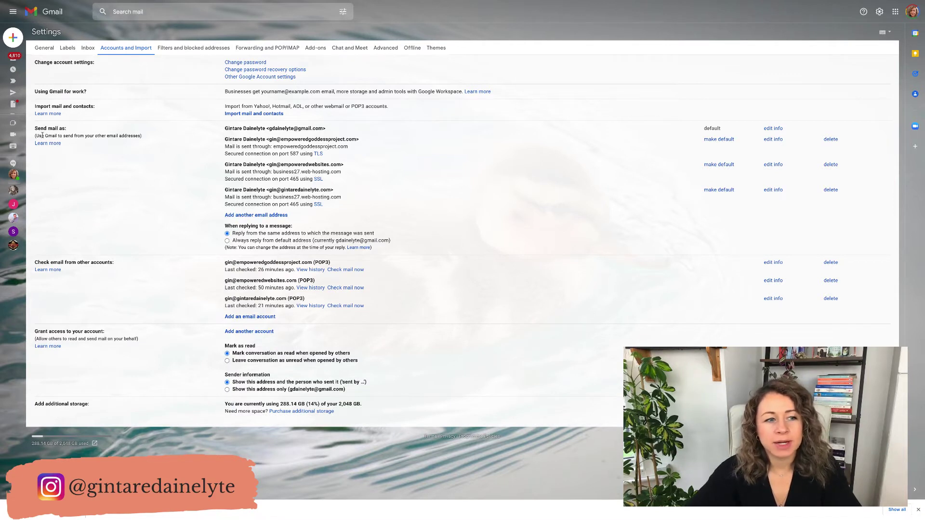
{"action": "left_click_drag", "start_coordinate": [36, 130], "coordinate": [99, 143]}
{"action": "left_click", "coordinate": [163, 182]}
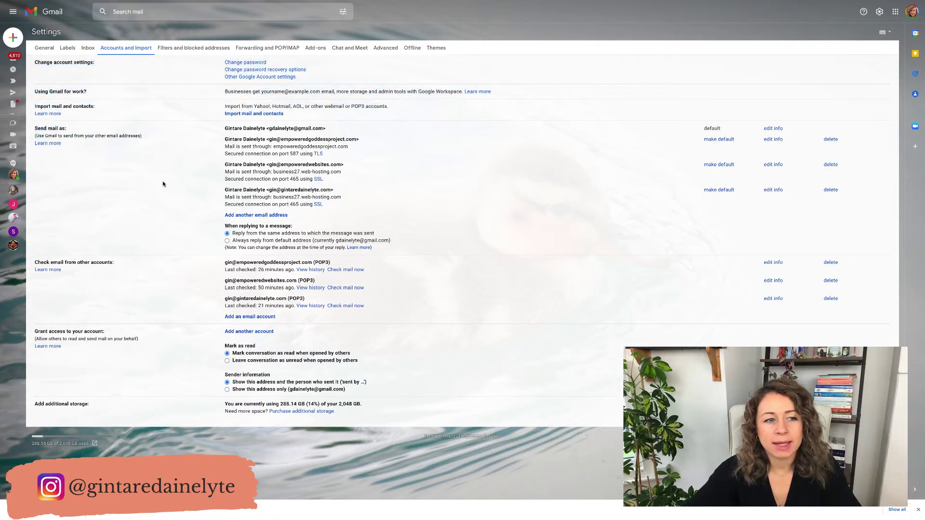
Start adding the resources domain address as a send-as address and continue to the SMTP step.
{"action": "left_click", "coordinate": [256, 215]}
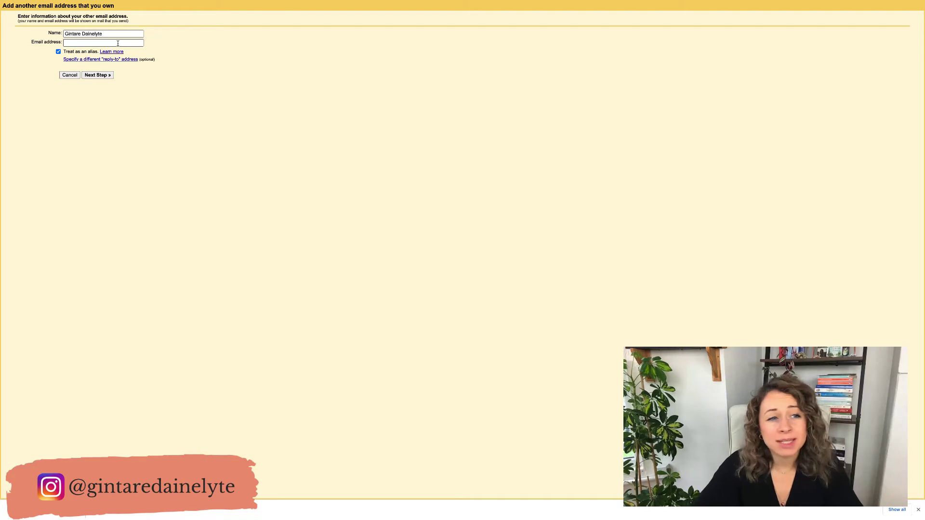
{"action": "left_click", "coordinate": [117, 44]}
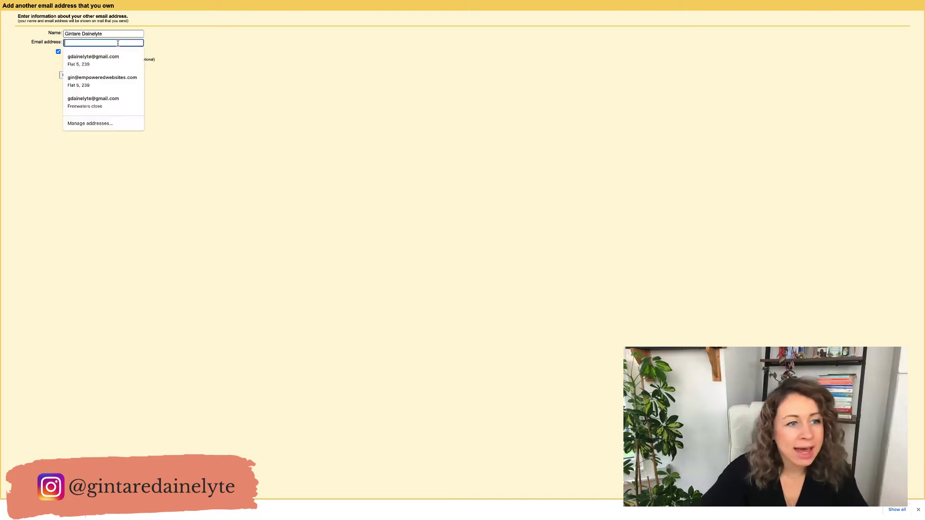
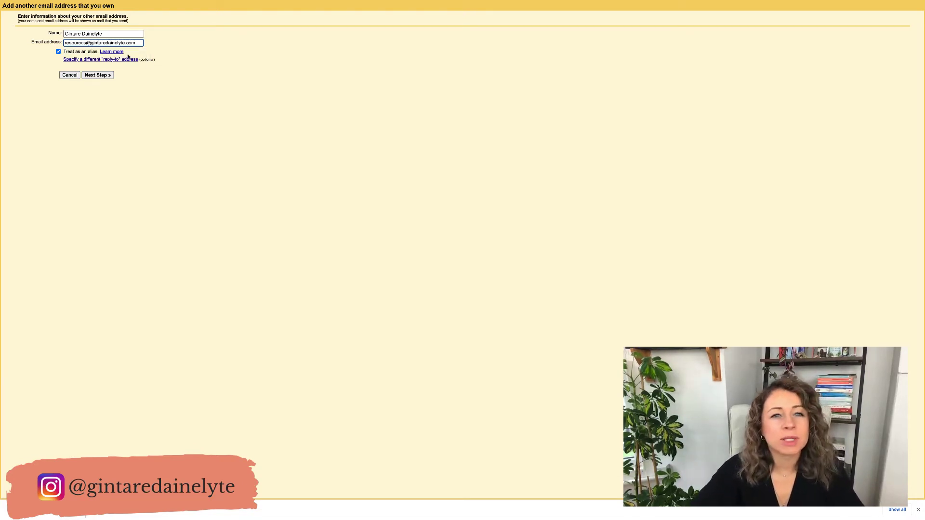
{"action": "left_click", "coordinate": [107, 76]}
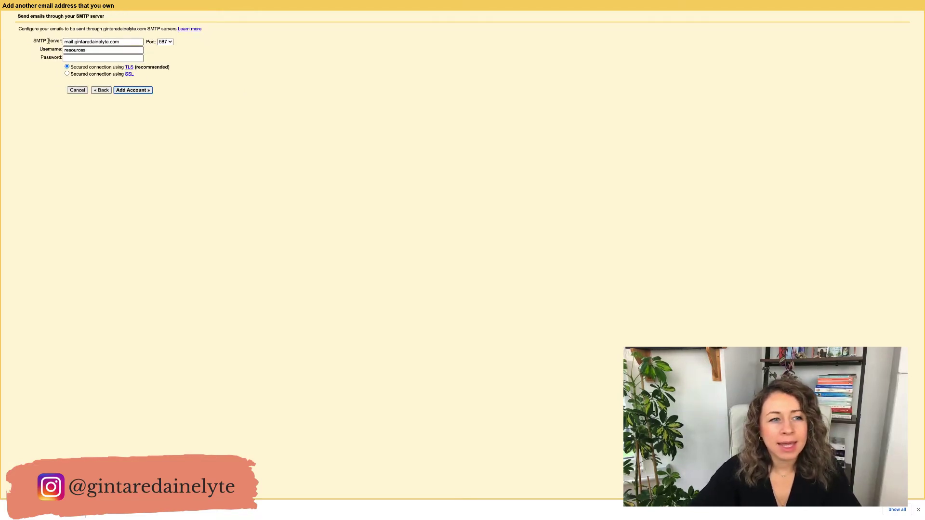
Trim the SMTP server to gintaredainelyte.com by deleting the mail. prefix.
{"action": "mouse_move", "coordinate": [7, 2]}
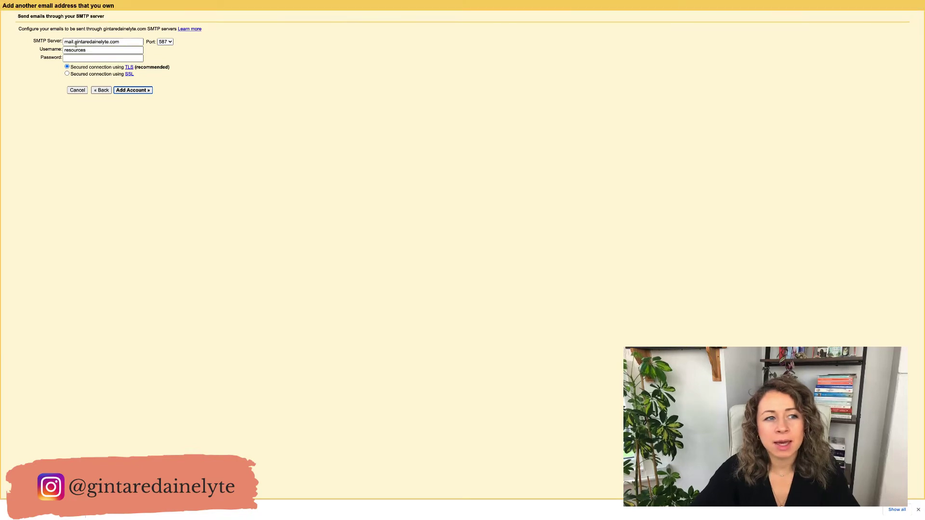
{"action": "left_click_drag", "start_coordinate": [74, 42], "coordinate": [47, 41]}
{"action": "key", "text": "BackSpace"}
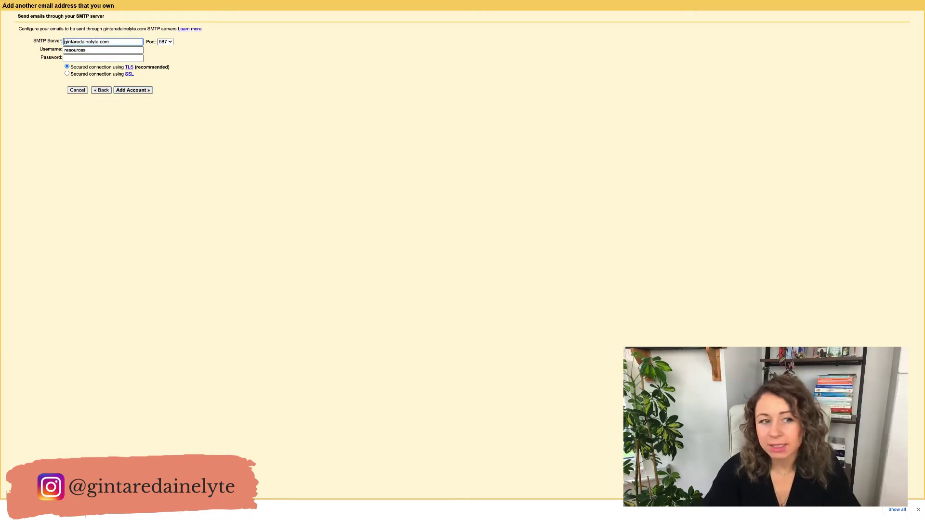
Recheck the incoming server host name in the Roundcube configuration message, then return to Gmail.
{"action": "left_click", "coordinate": [23, 14]}
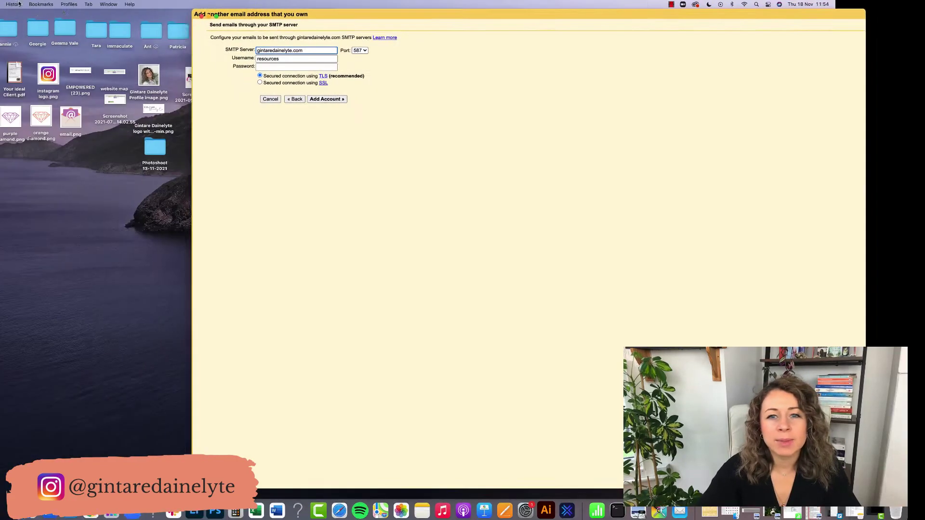
{"action": "left_click", "coordinate": [792, 20]}
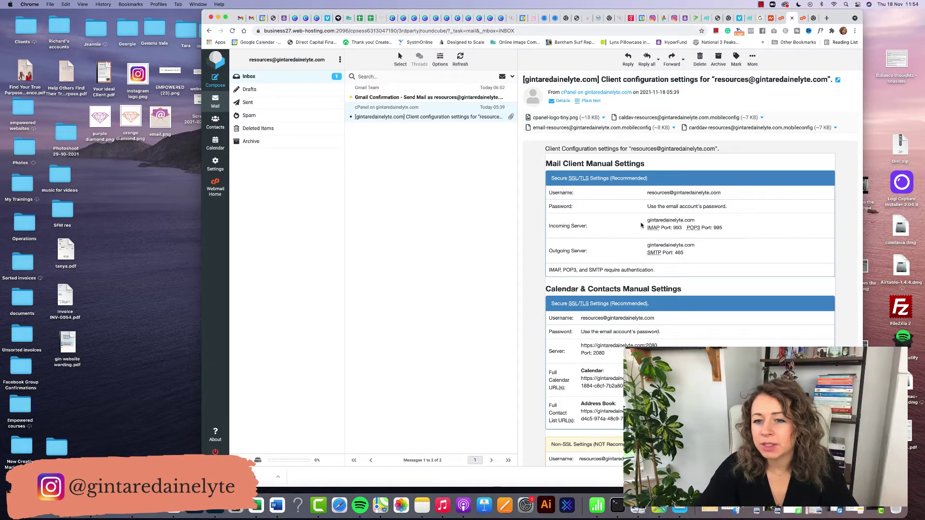
{"action": "left_click_drag", "start_coordinate": [643, 225], "coordinate": [708, 220]}
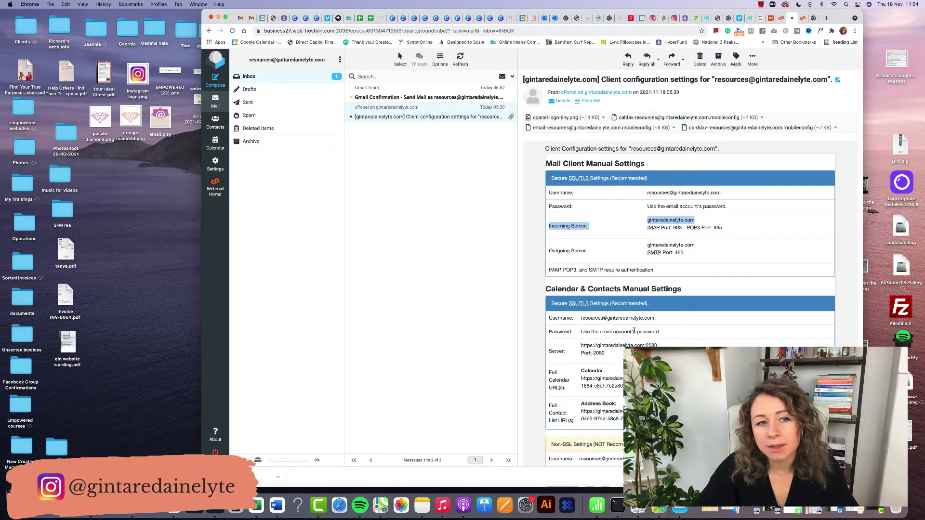
{"action": "left_click", "coordinate": [241, 18]}
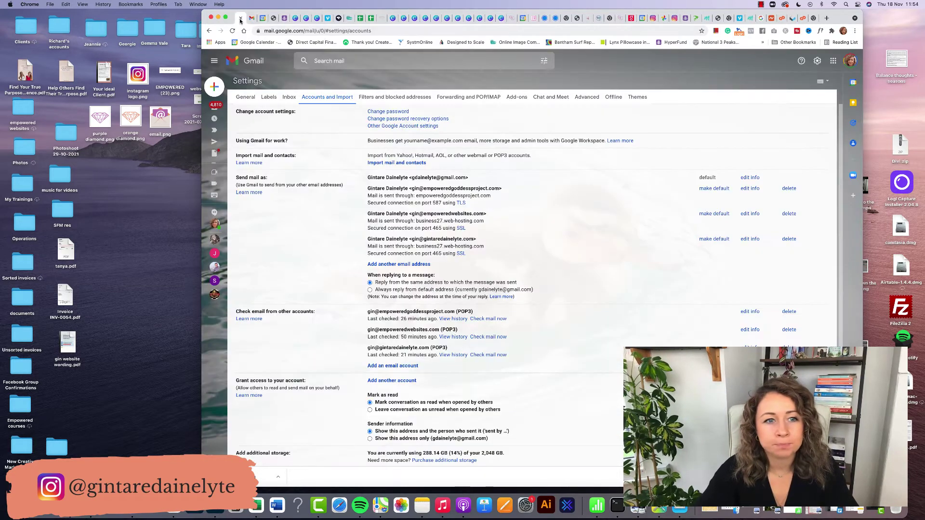
Set the SMTP server to gintaredainelyte.com and choose port 465.
{"action": "left_click", "coordinate": [224, 18]}
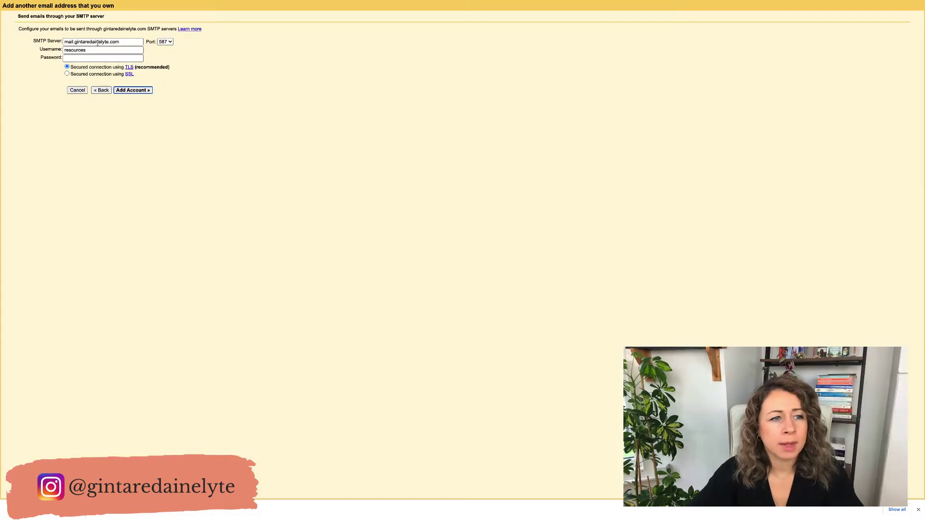
{"action": "left_click_drag", "start_coordinate": [76, 42], "coordinate": [43, 40]}
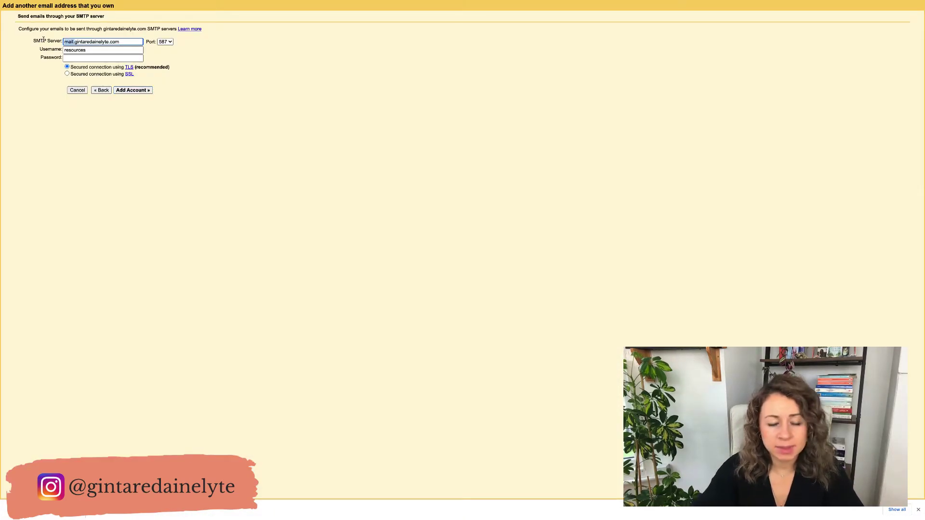
{"action": "key", "text": "BackSpace"}
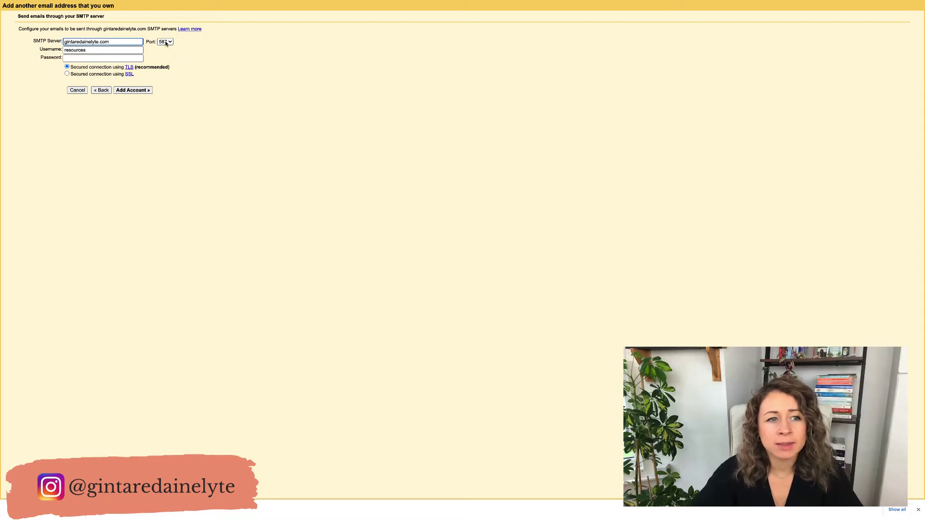
{"action": "left_click", "coordinate": [166, 41]}
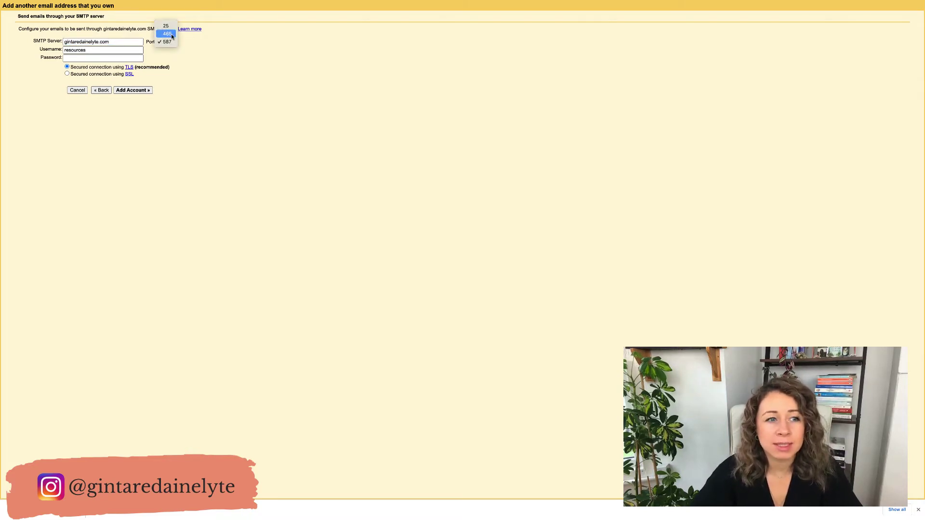
{"action": "left_click", "coordinate": [167, 34]}
{"action": "left_click", "coordinate": [101, 50]}
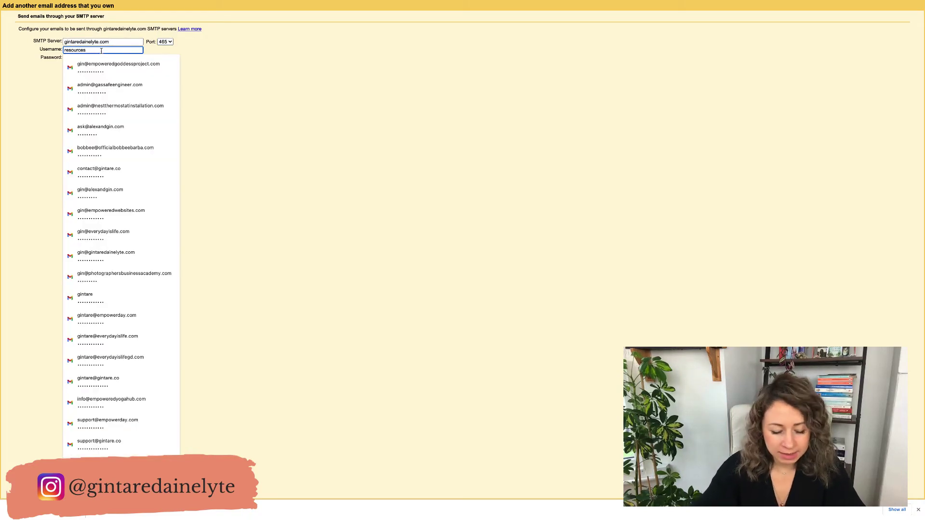
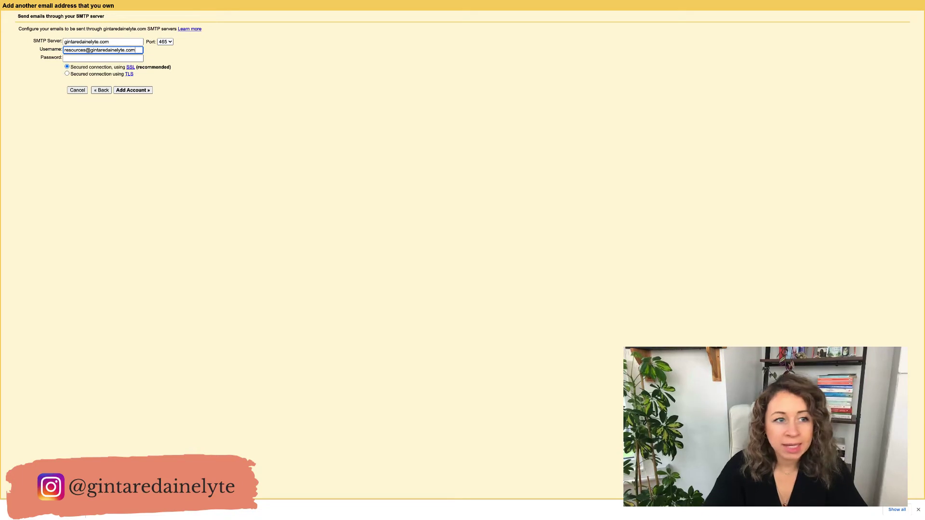
{"action": "left_click", "coordinate": [76, 59]}
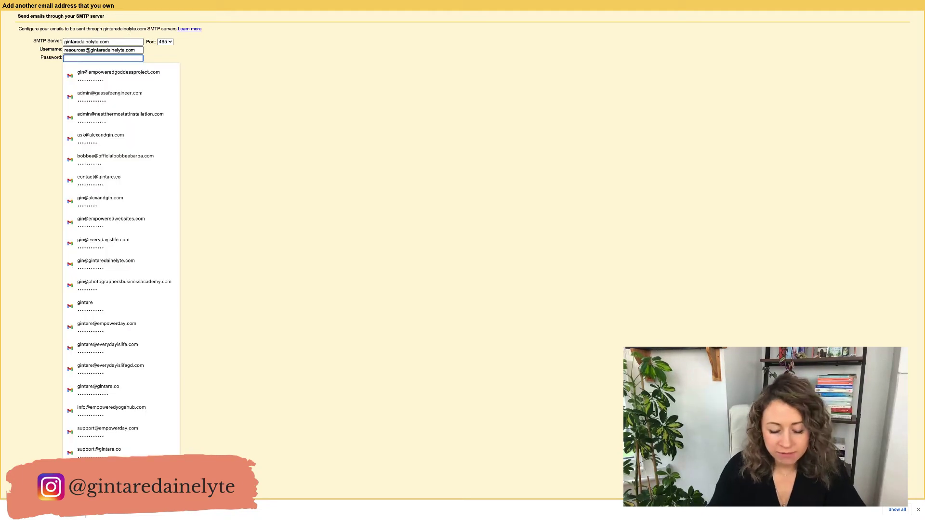
{"action": "type", "text": "****"}
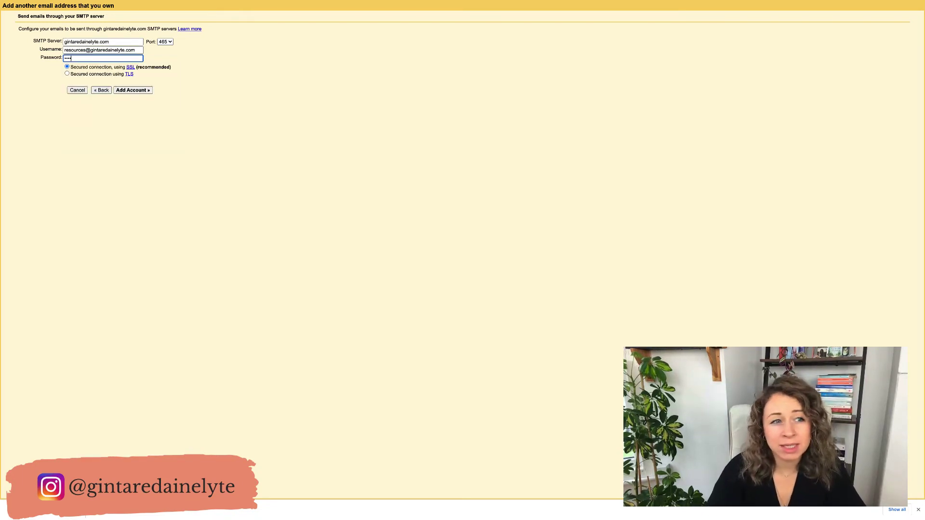
{"action": "key", "text": "BackSpace"}
{"action": "key", "text": "BackSpace"}
{"action": "key", "text": "BackSpace"}
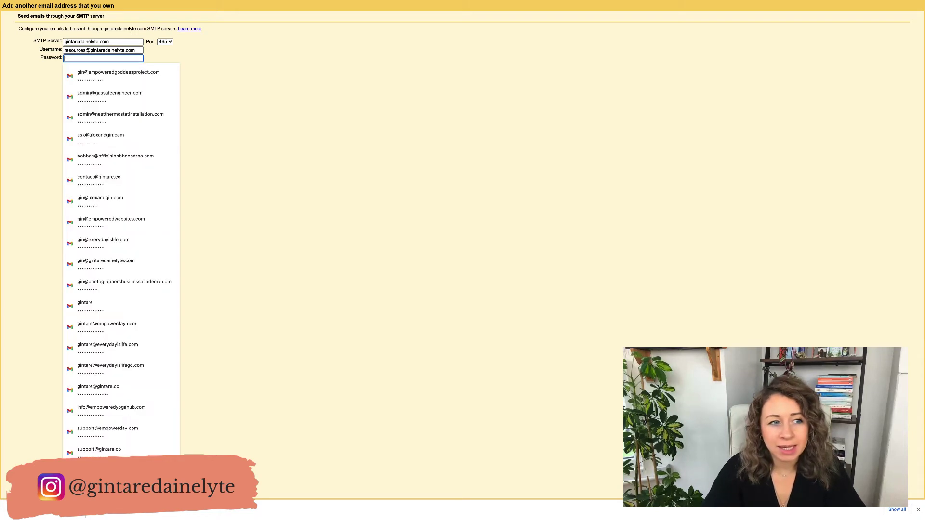
{"action": "type", "text": "***"}
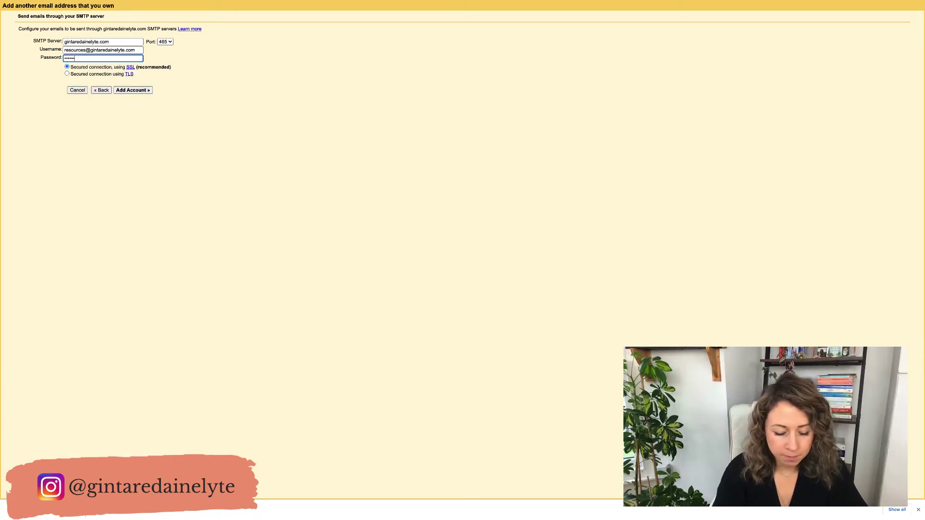
{"action": "type", "text": "**"}
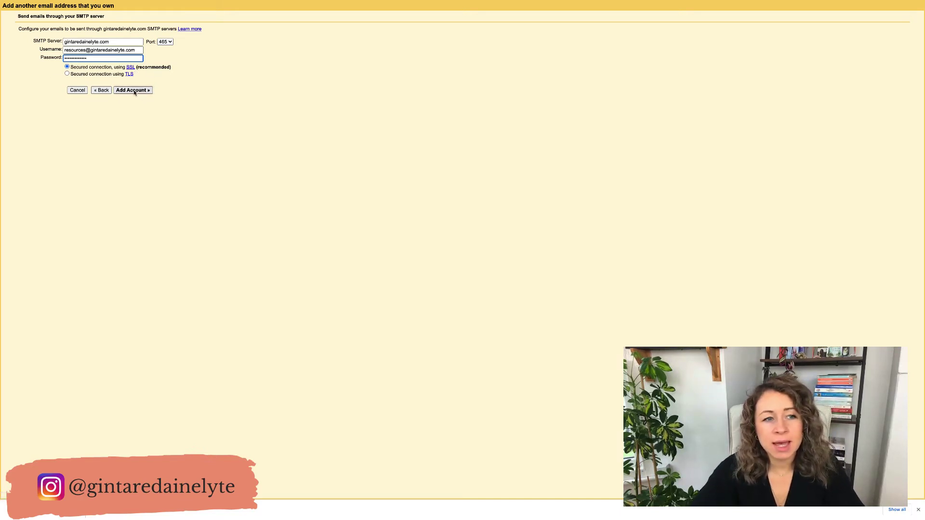
{"action": "left_click", "coordinate": [136, 92]}
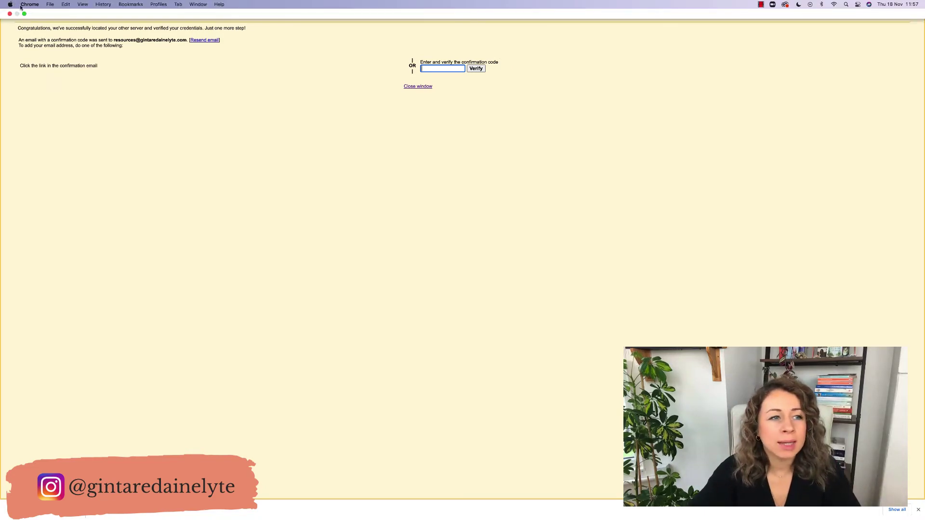
{"action": "left_click", "coordinate": [26, 16]}
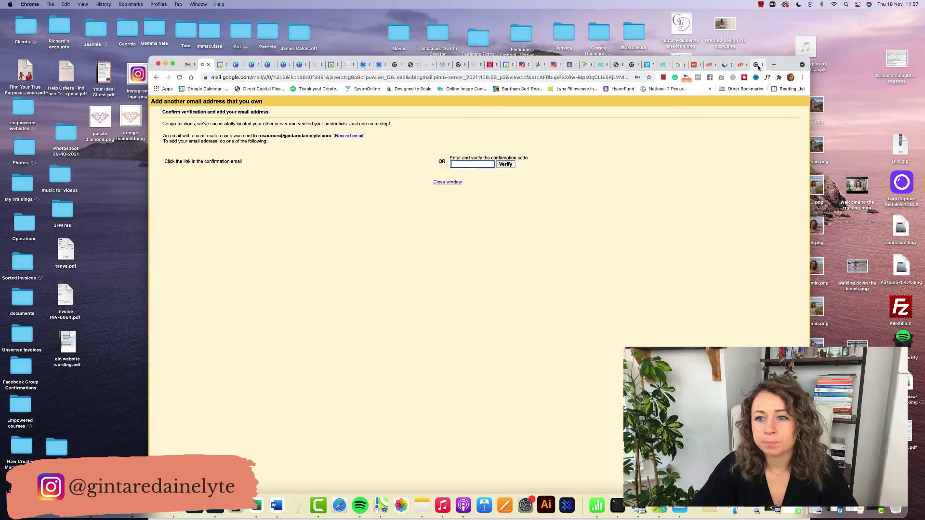
{"action": "left_click", "coordinate": [741, 66]}
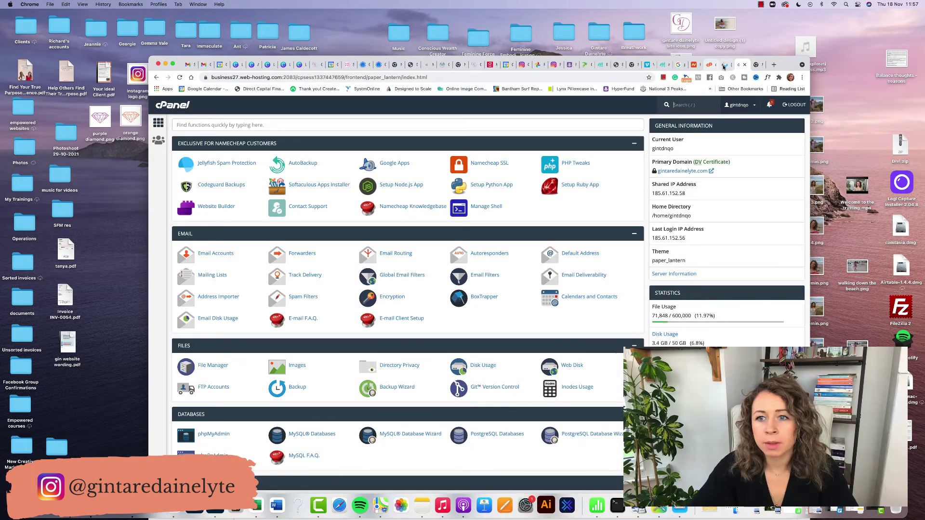
Open the Gmail Confirmation email in Roundcube, copy its code, and return to Gmail's verification dialog.
{"action": "left_click", "coordinate": [729, 66]}
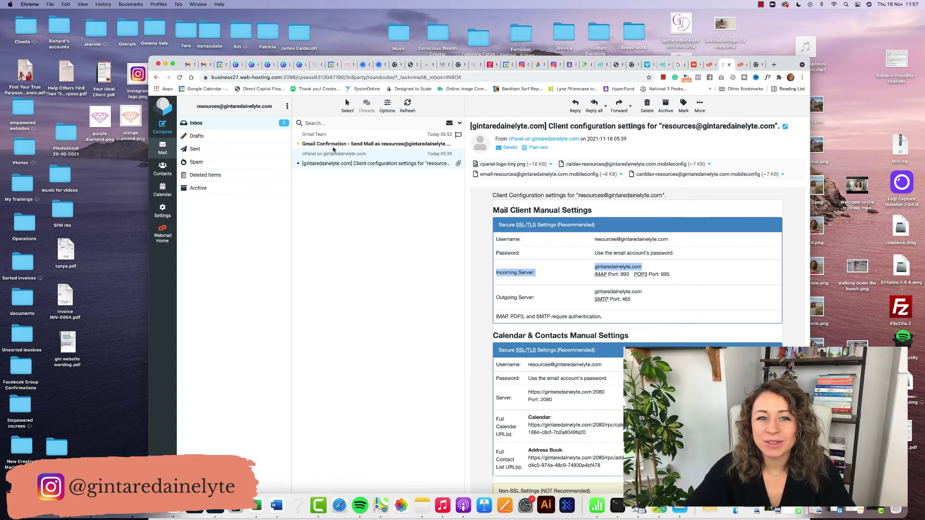
{"action": "left_click", "coordinate": [361, 144]}
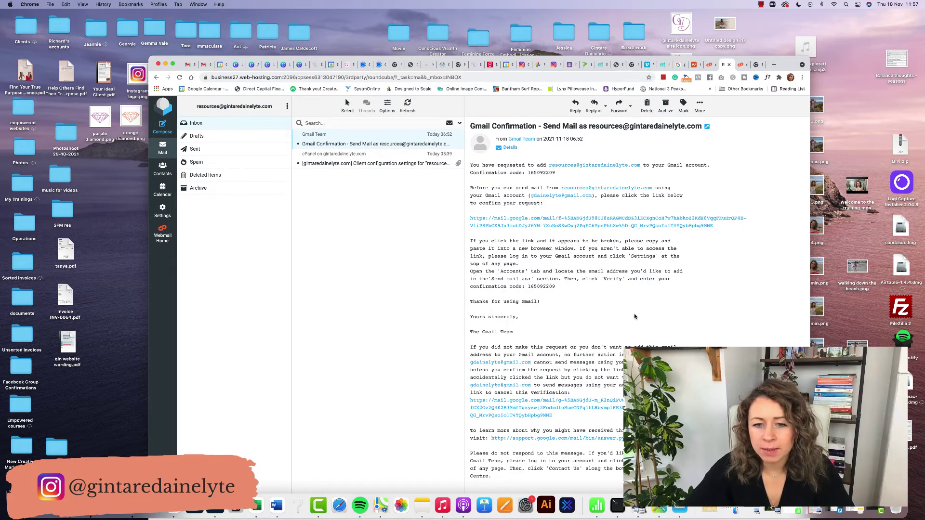
{"action": "left_click_drag", "start_coordinate": [557, 288], "coordinate": [529, 291]}
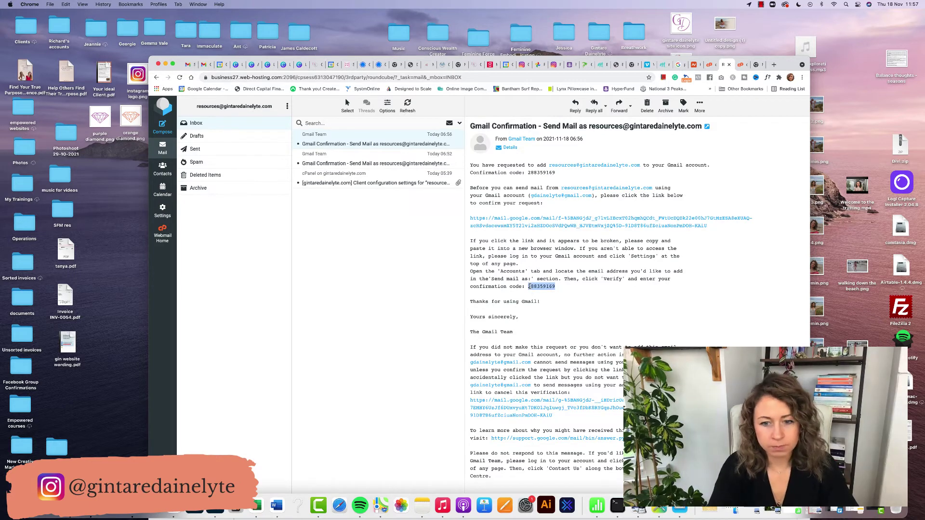
{"action": "left_click", "coordinate": [206, 66]}
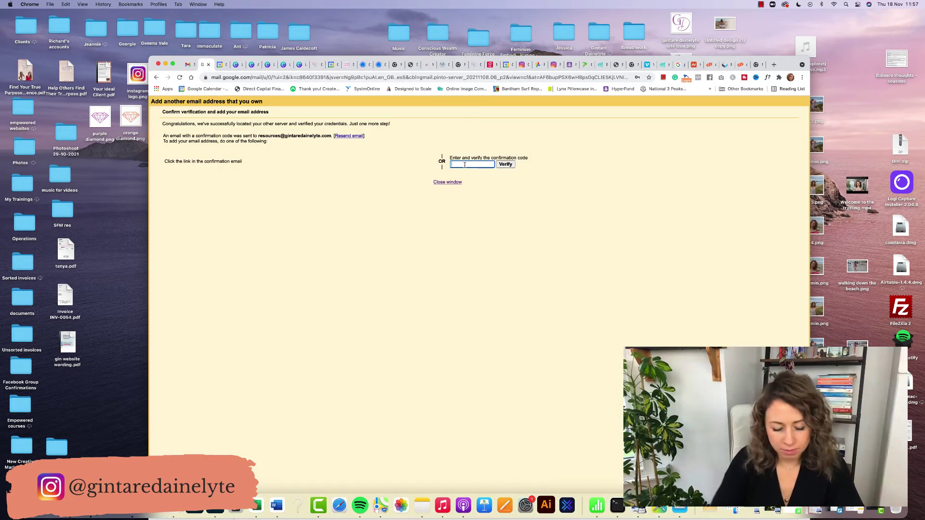
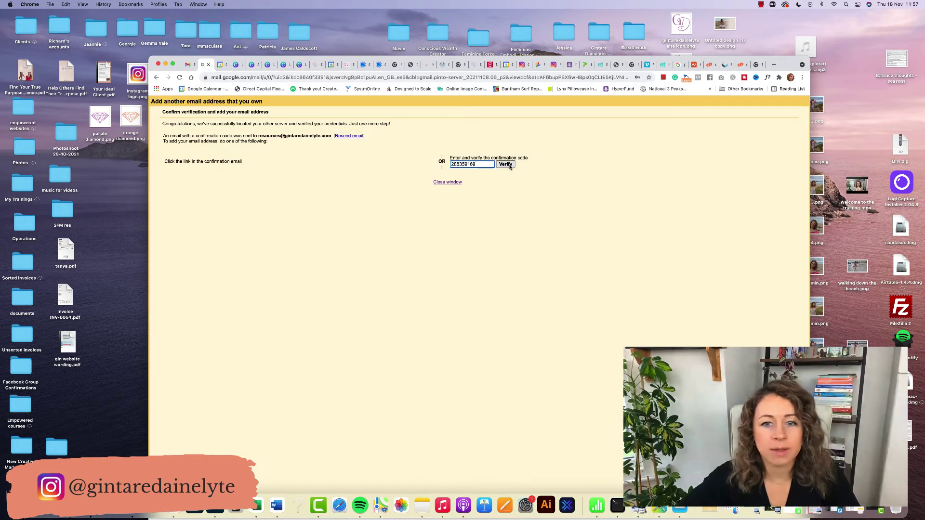
Paste and verify the confirmation code, then choose Add an email account under Check email from other accounts.
{"action": "left_click", "coordinate": [510, 166]}
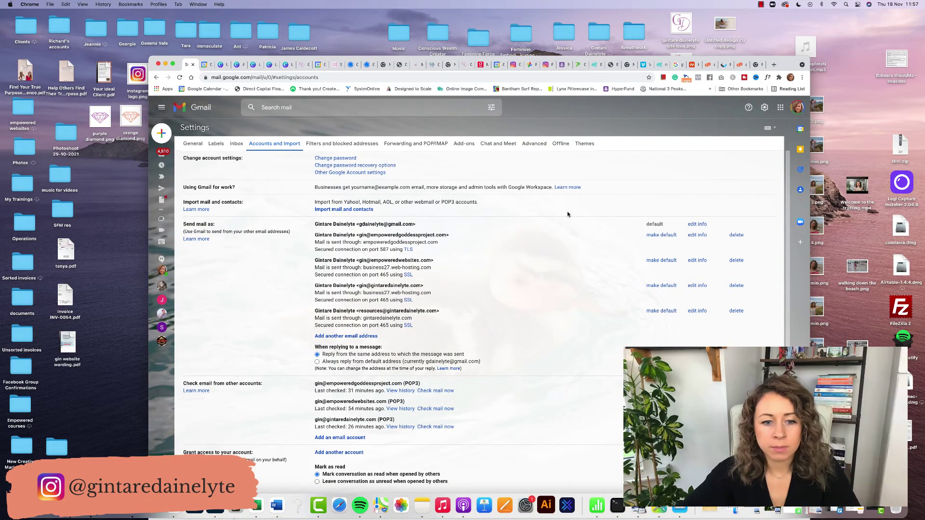
{"action": "left_click", "coordinate": [173, 64]}
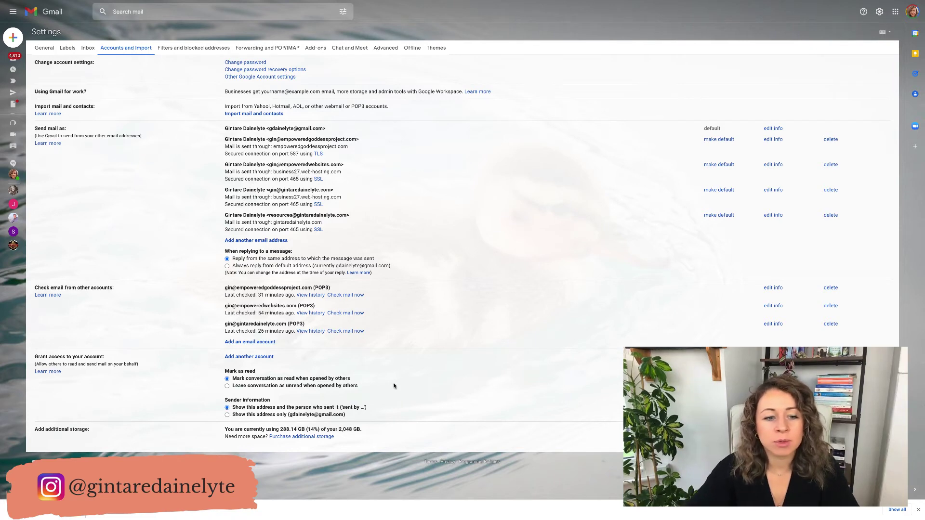
{"action": "left_click", "coordinate": [257, 343]}
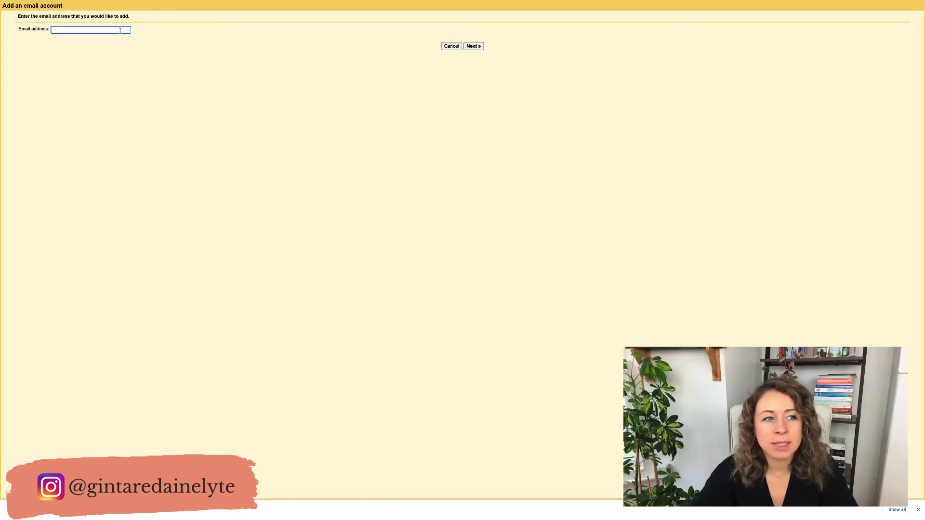
Enter the resources domain address and continue with POP3 import to the mail settings.
{"action": "left_click", "coordinate": [120, 31]}
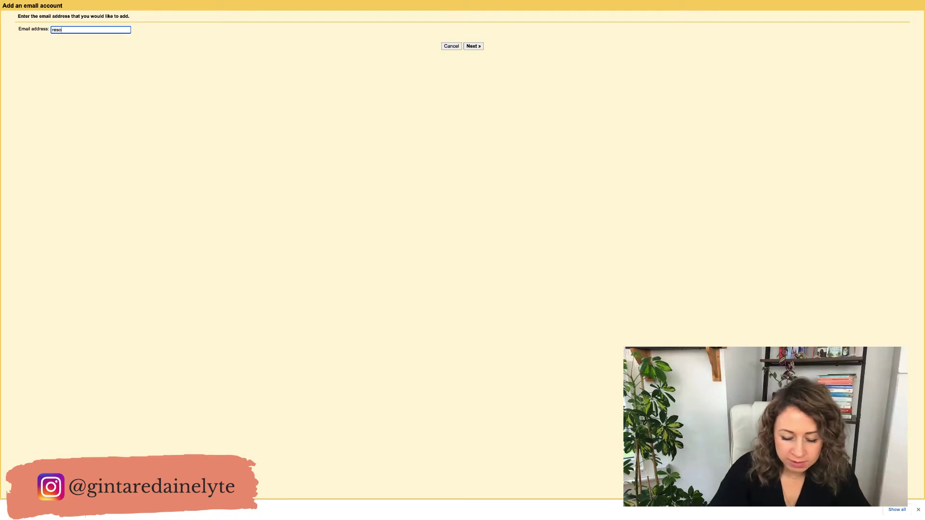
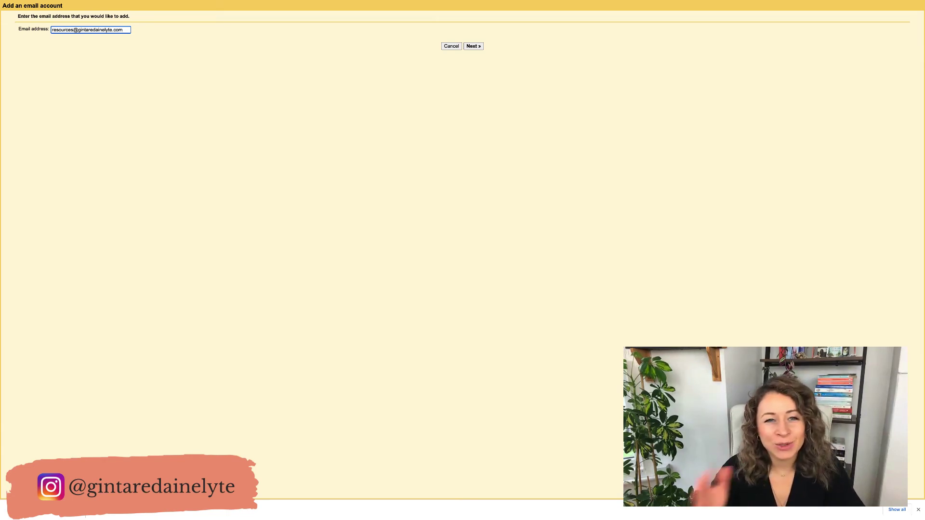
{"action": "left_click", "coordinate": [474, 47]}
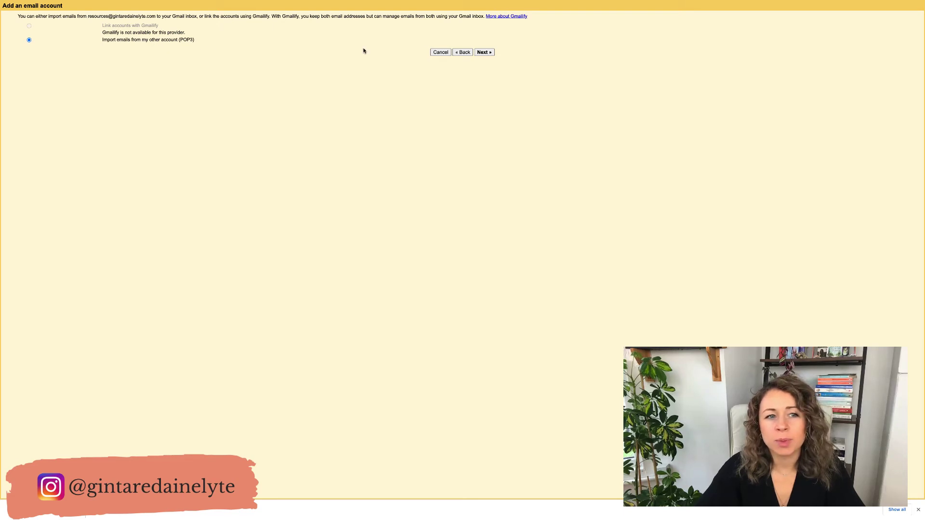
{"action": "left_click", "coordinate": [487, 53]}
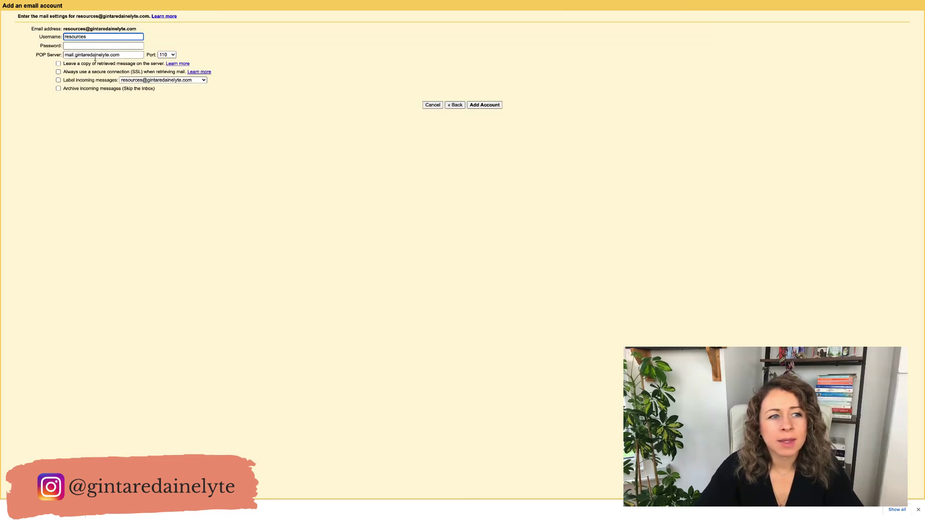
{"action": "left_click", "coordinate": [110, 37]}
{"action": "type", "text": "@"}
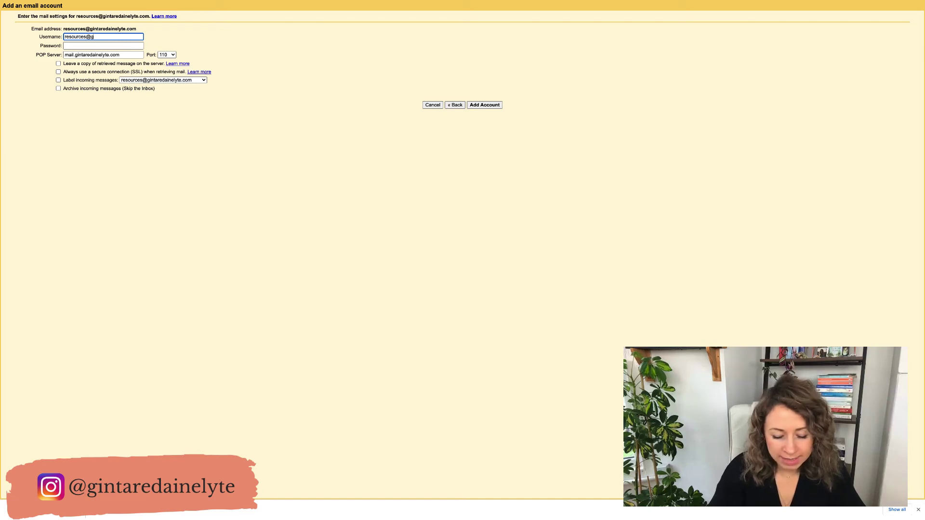
{"action": "type", "text": "gintaredainelyte"}
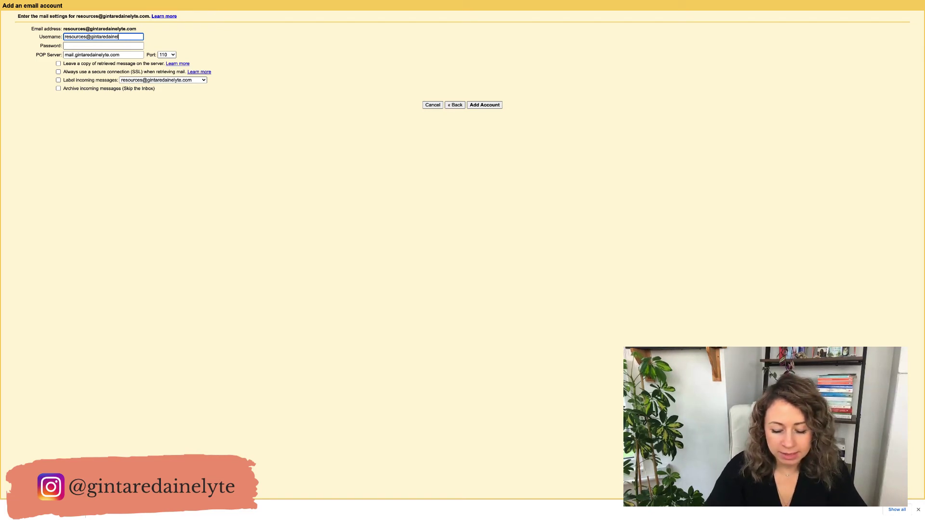
{"action": "type", "text": ".com"}
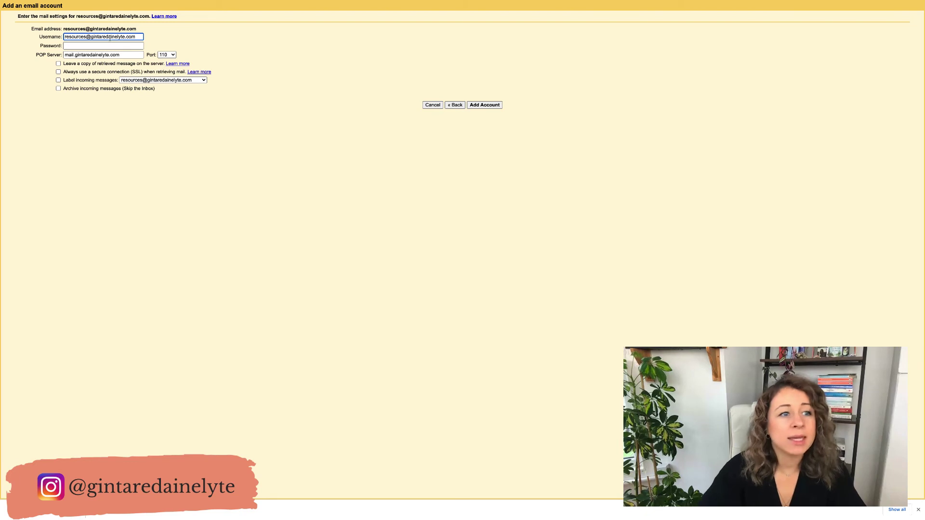
{"action": "left_click", "coordinate": [71, 45]}
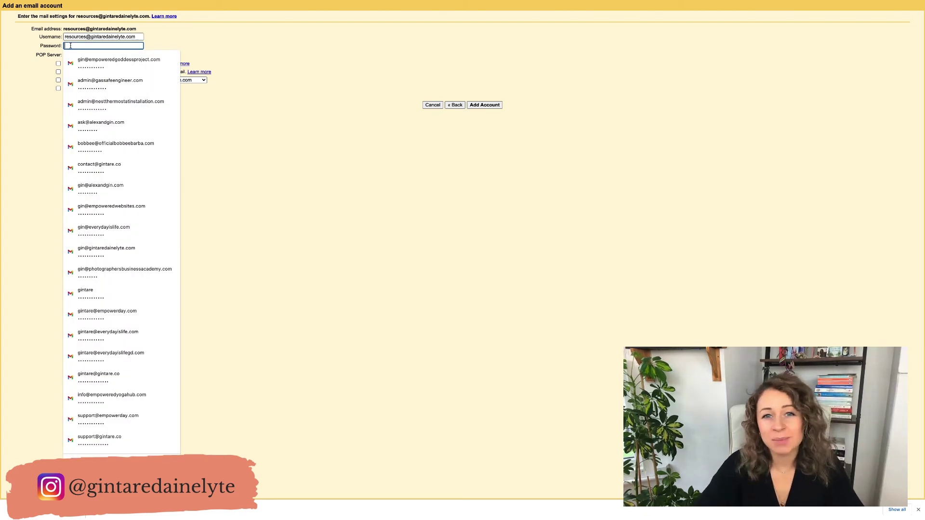
{"action": "type", "text": "•••••"}
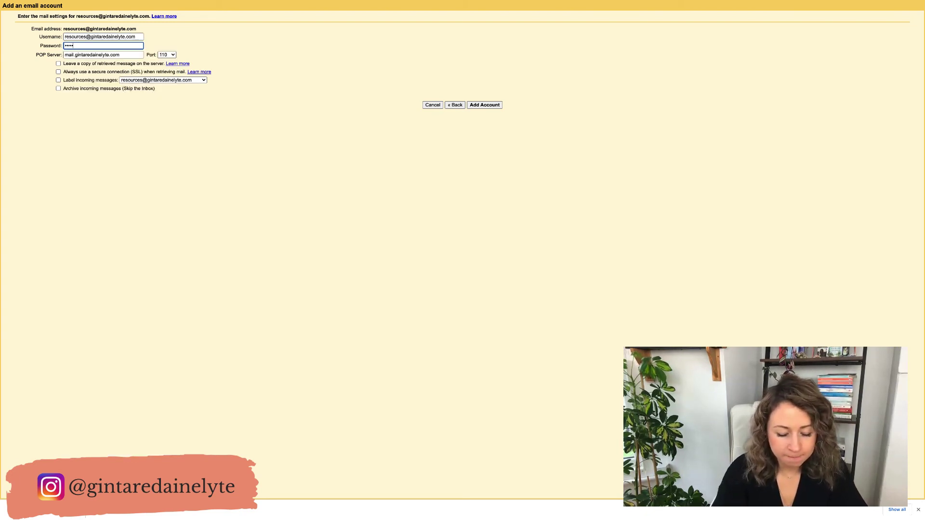
{"action": "type", "text": "•••••"}
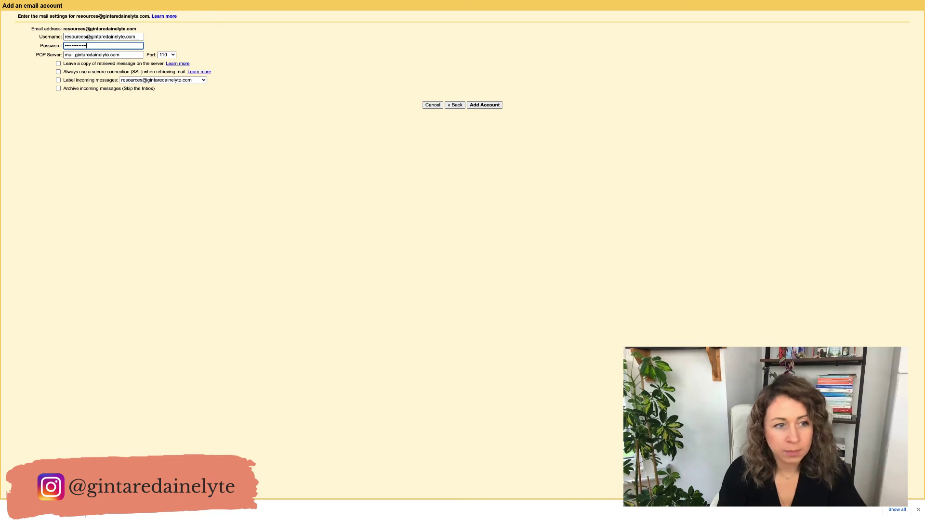
Set POP server gintaredainelyte.com, port 995 with SSL, and add the account.
{"action": "triple_click", "coordinate": [72, 54]}
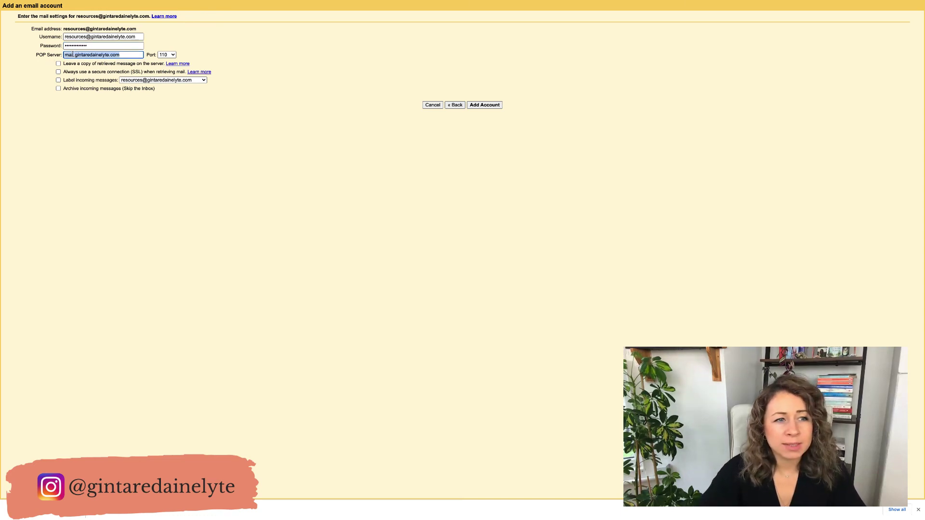
{"action": "left_click", "coordinate": [77, 54]}
{"action": "left_click_drag", "start_coordinate": [74, 55], "coordinate": [43, 56]}
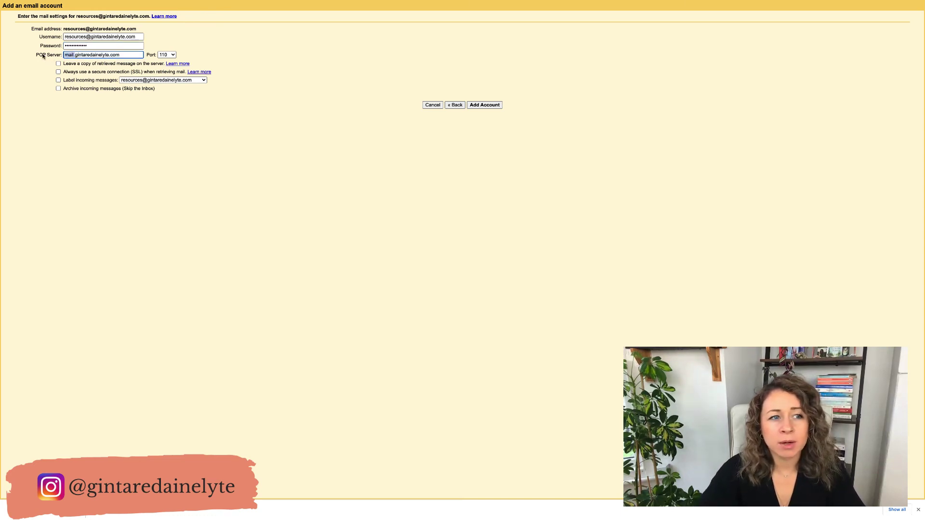
{"action": "key", "text": "Delete"}
{"action": "key", "text": "Delete"}
{"action": "key", "text": "Tab"}
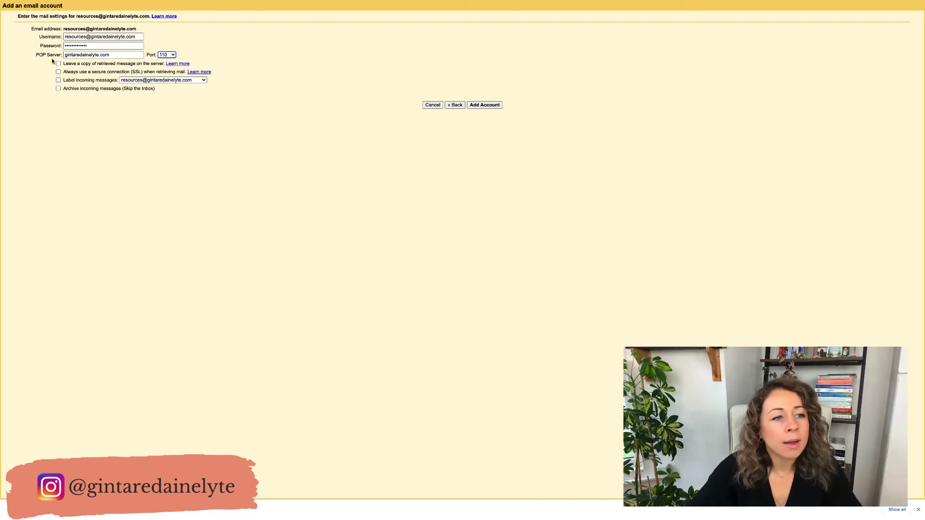
{"action": "left_click", "coordinate": [173, 55]}
{"action": "left_click", "coordinate": [173, 79]}
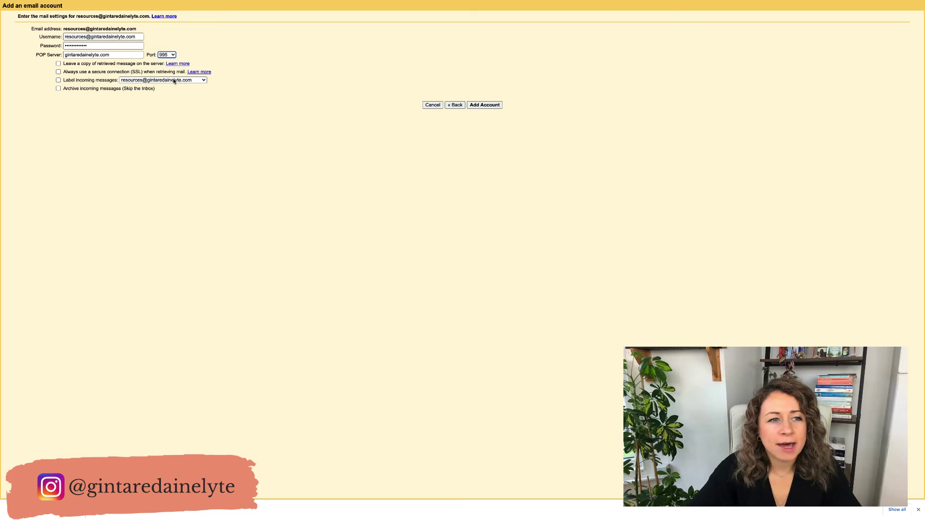
{"action": "left_click", "coordinate": [58, 74]}
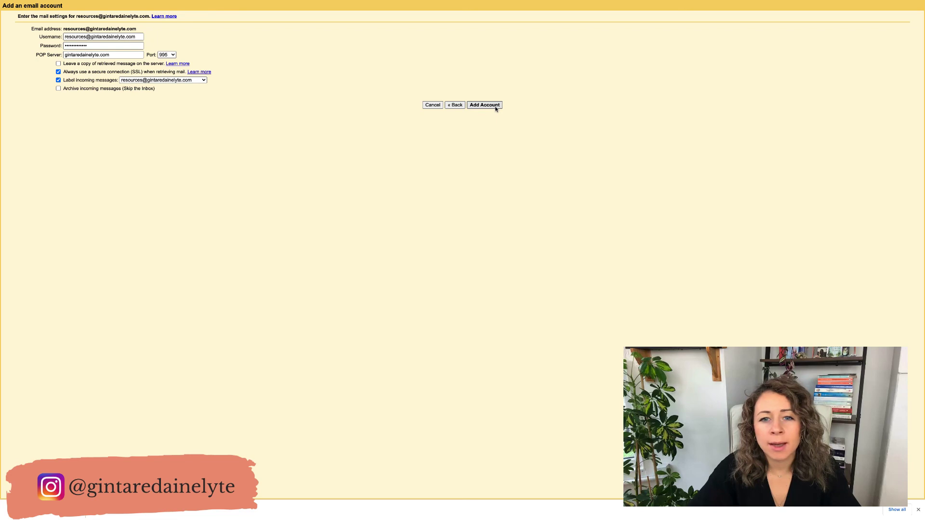
{"action": "left_click", "coordinate": [485, 105]}
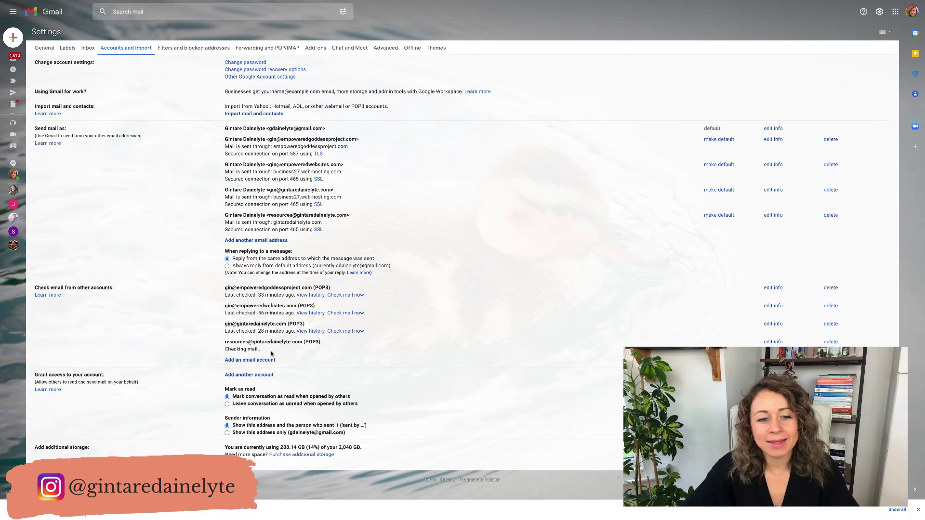
Compose a new message and switch its From address to the new resources domain address.
{"action": "left_click", "coordinate": [13, 37]}
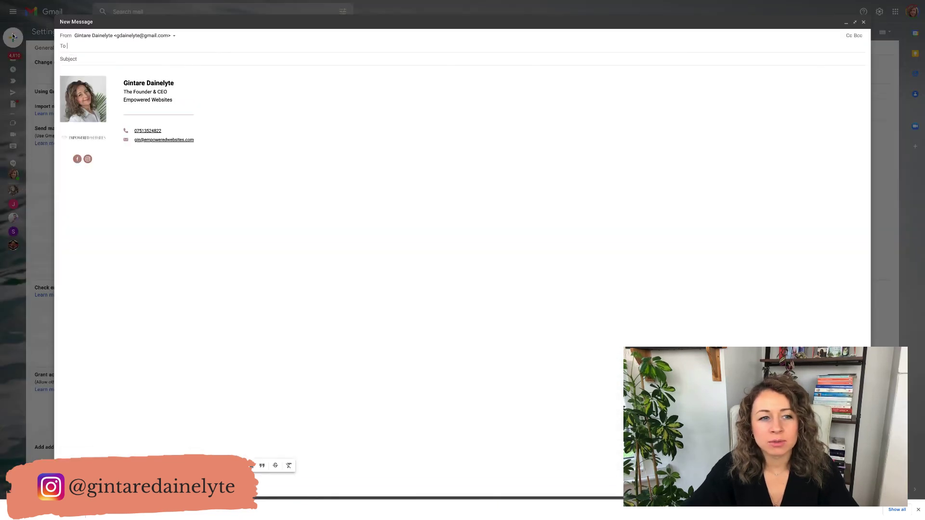
{"action": "left_click", "coordinate": [96, 36]}
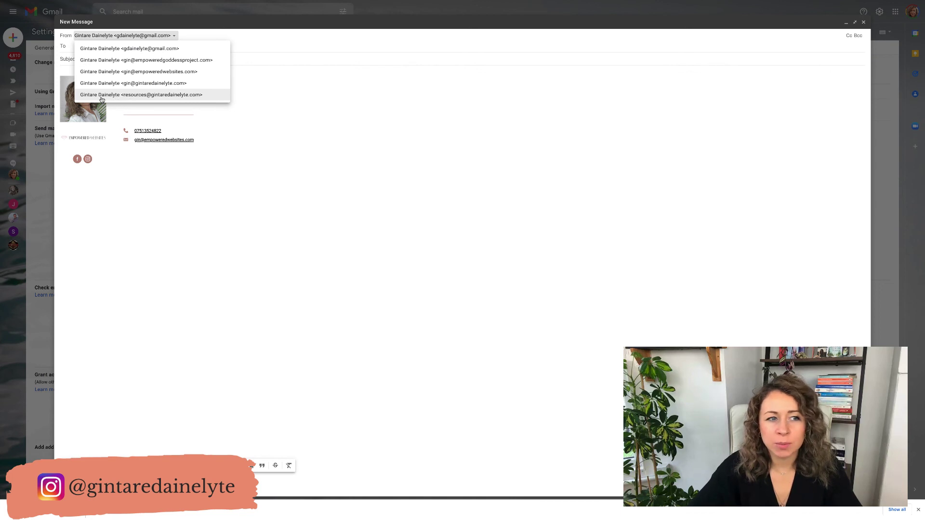
{"action": "left_click", "coordinate": [131, 96]}
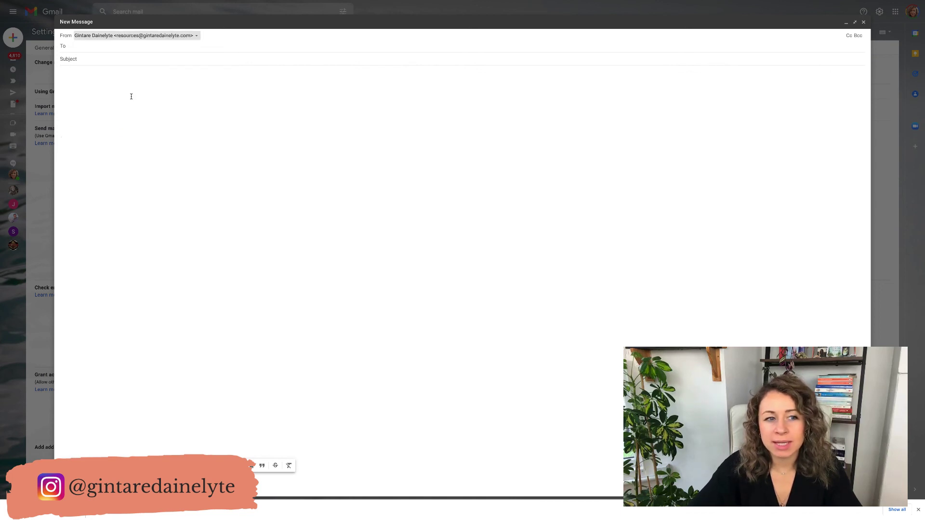